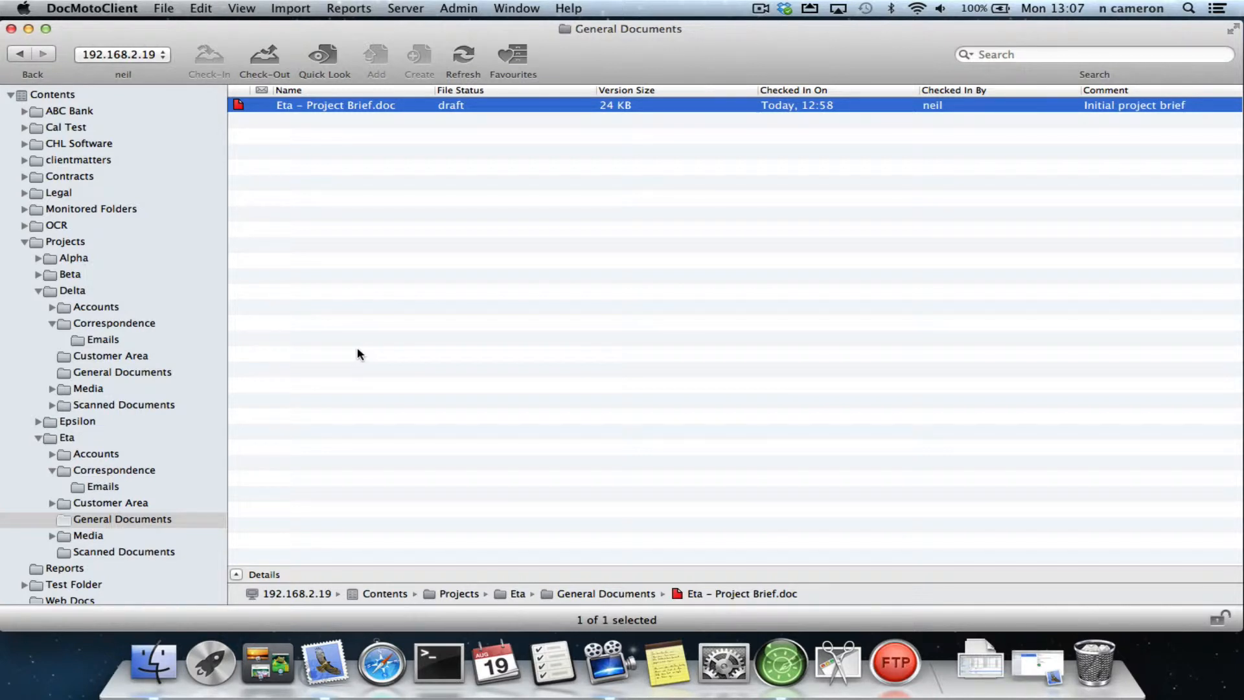
- Review the DocMoto mail preferences, including the attachment option and default subject, text and mailing list
click(101, 10)
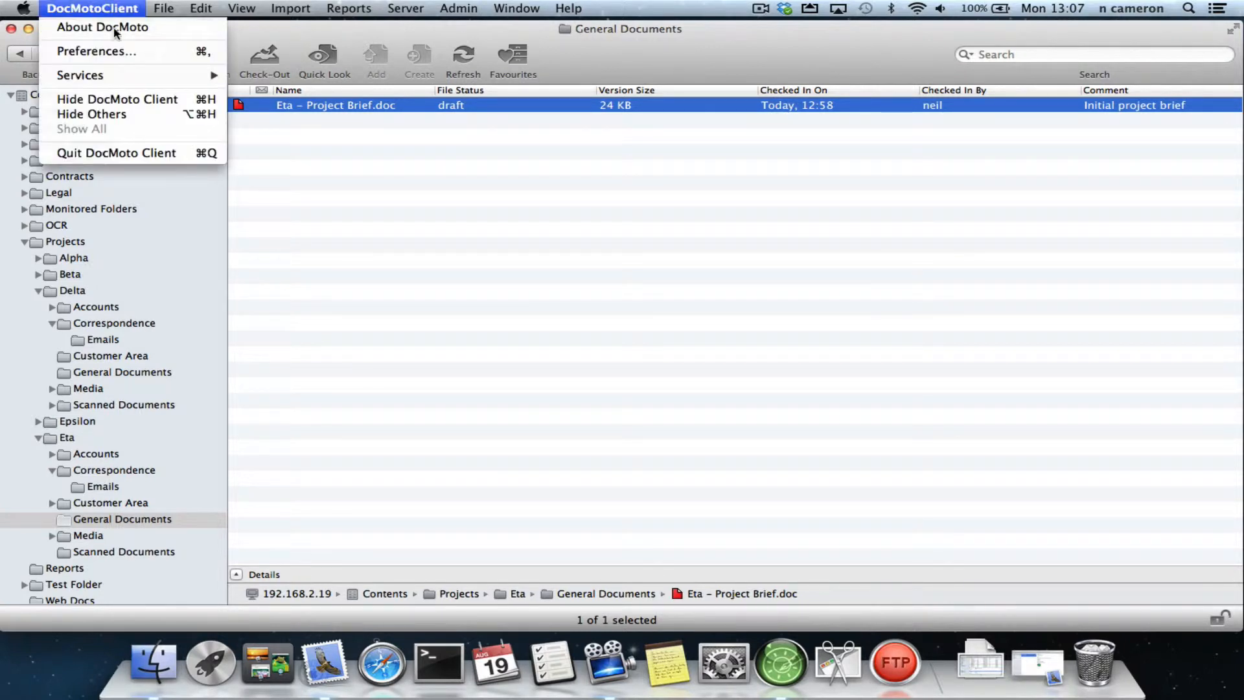
click(116, 52)
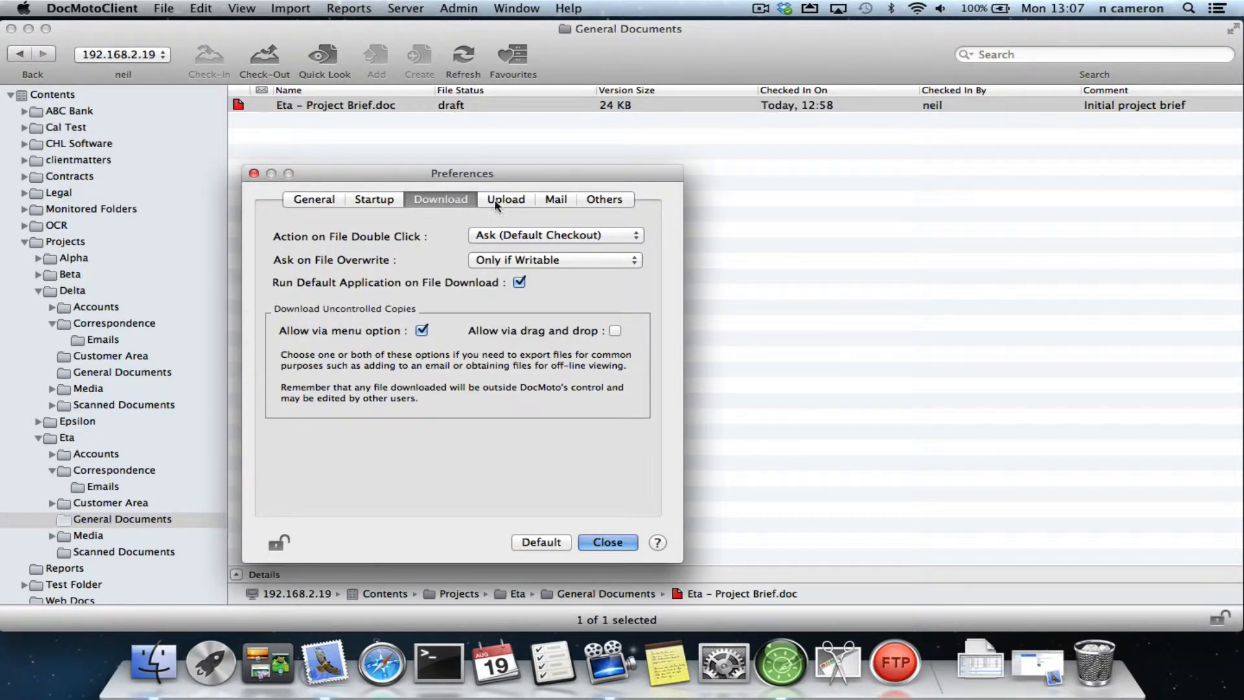
click(555, 201)
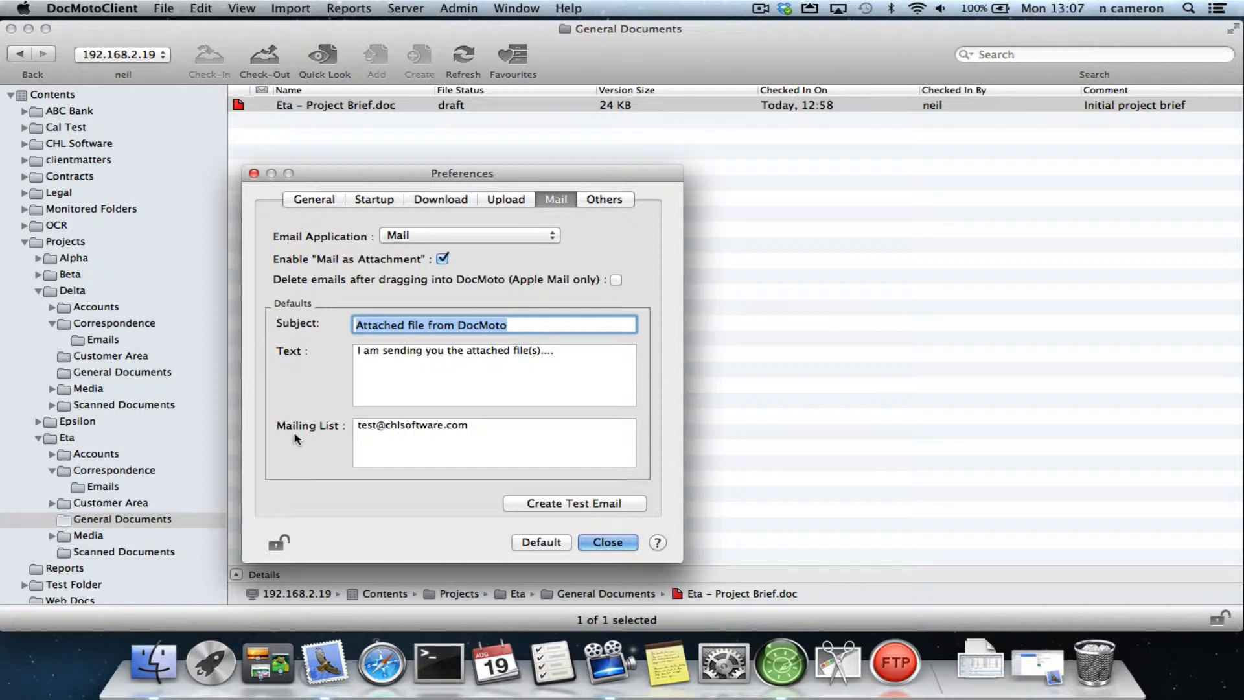
click(608, 543)
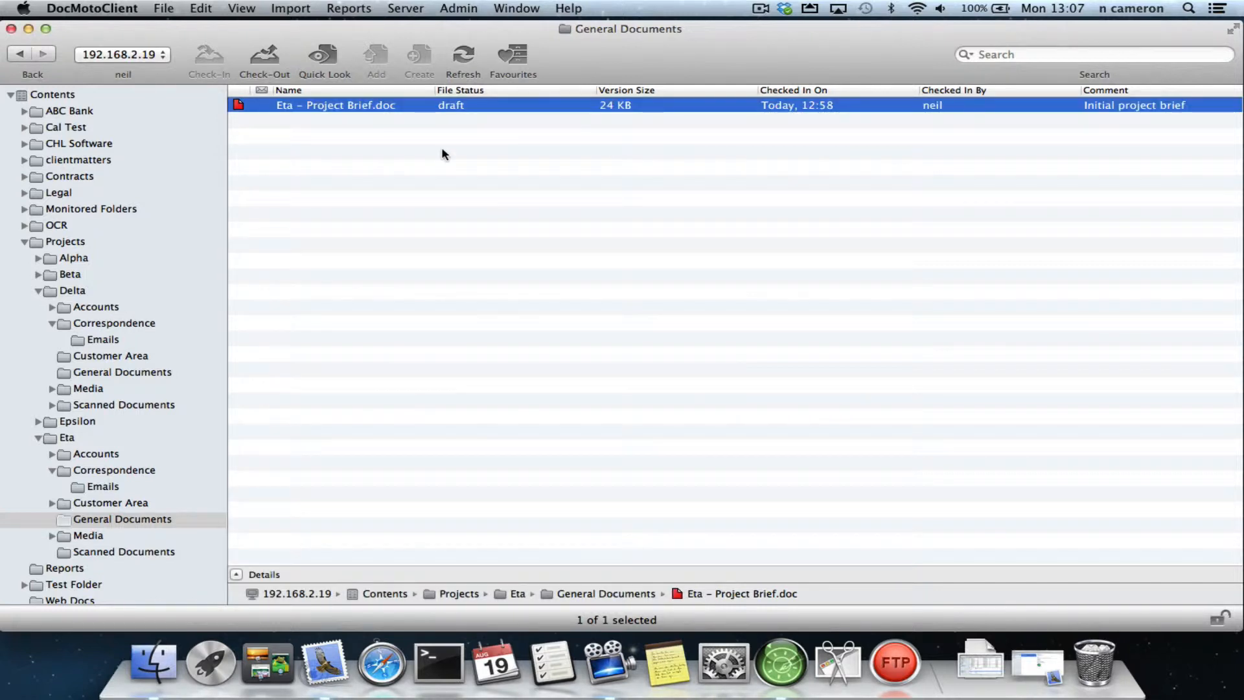
- Mail "Eta – Project Brief.doc" as an attachment, adding a greeting to the recipient above the default text, and open the message in Mail
right_click(378, 111)
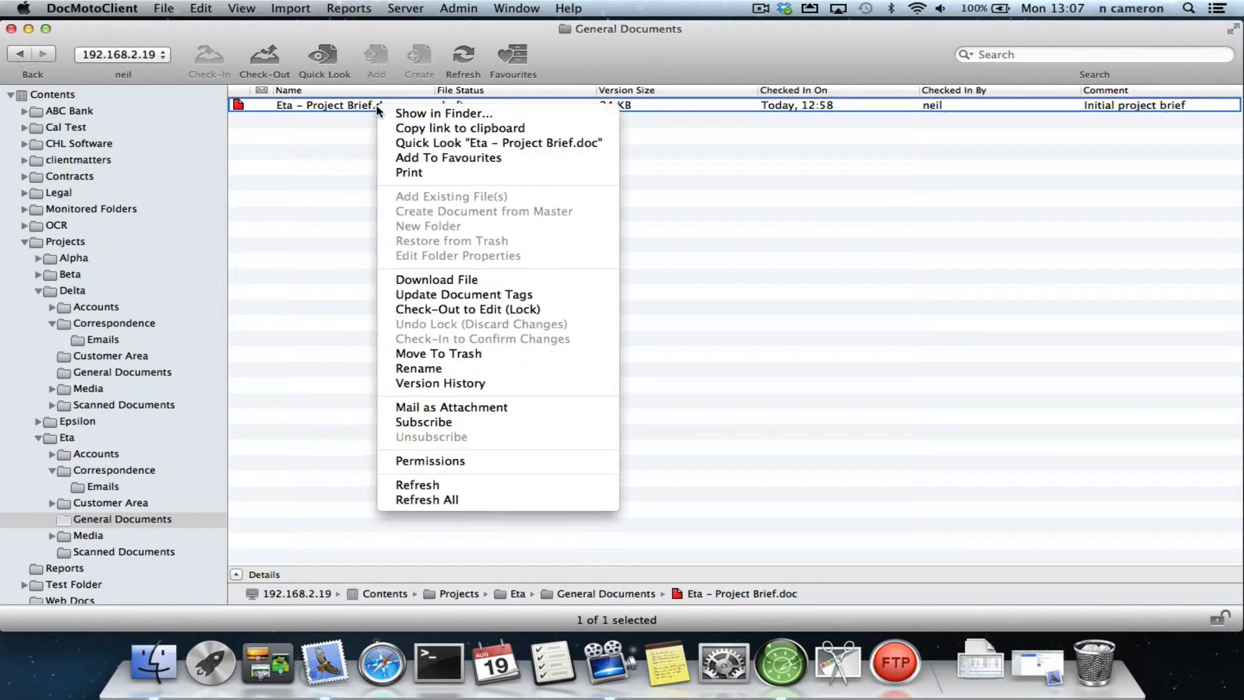
click(561, 415)
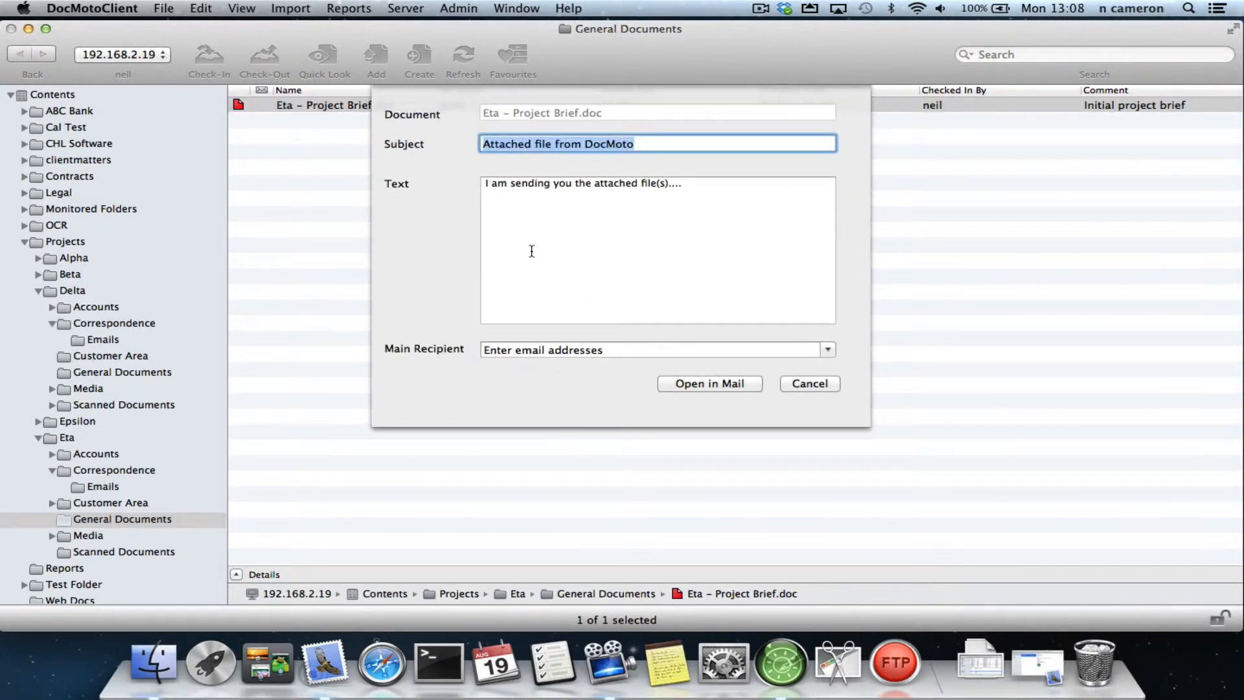
click(486, 183)
key(Return)
key(Up)
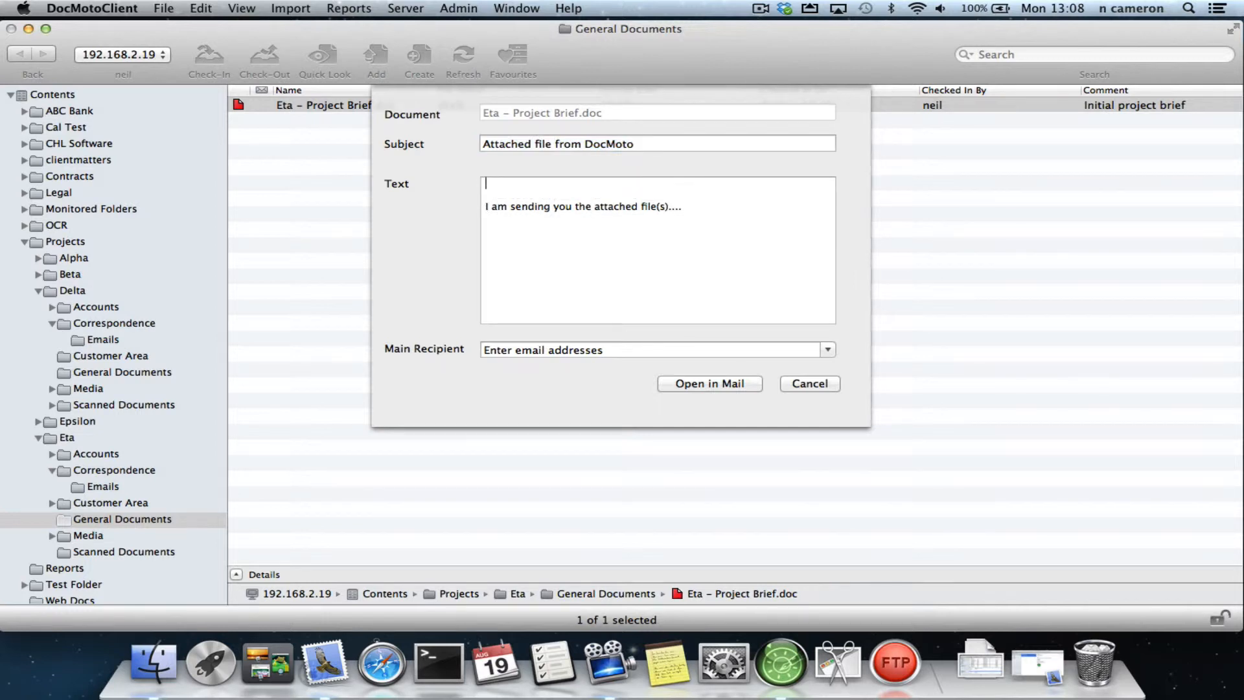
text(Hi Leem)
key(BackSpace)
text(,)
click(720, 386)
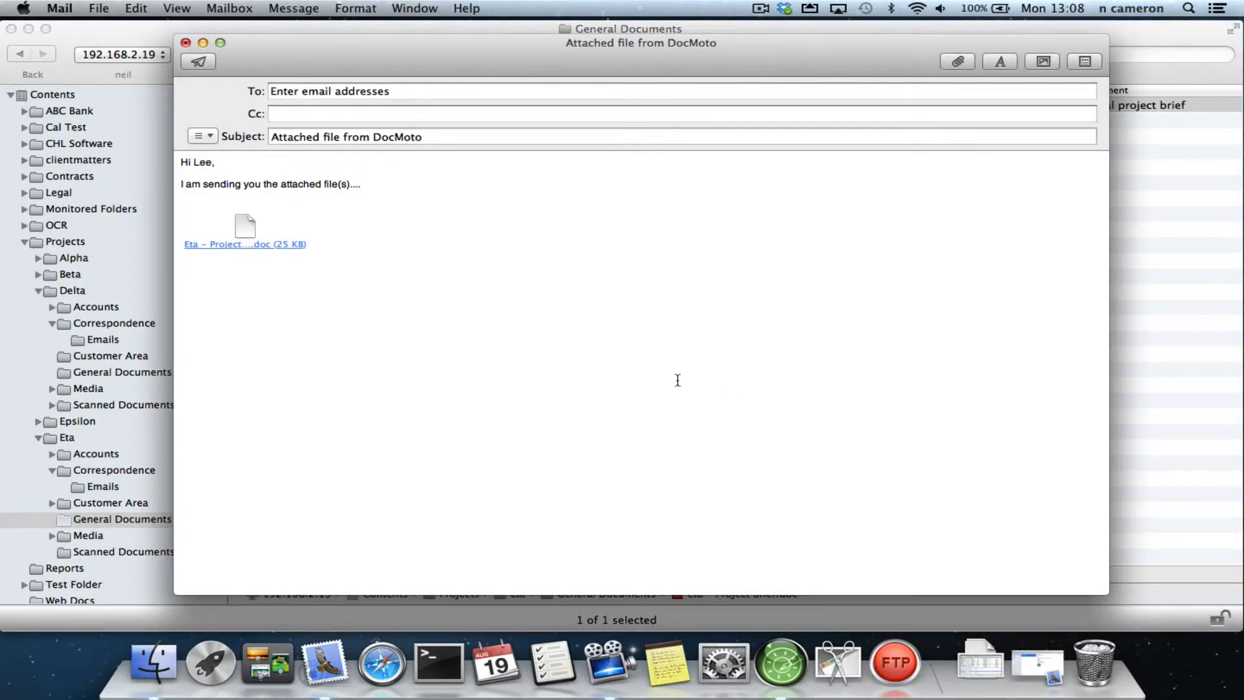
- Add the closing "Best Regards," and the sender's name below the attachment in the message
click(400, 233)
key(Return)
text(Best Regards,)
key(Return)
key(Return)
text(Neil C)
- Replace the placeholder recipient with the contact's e-mail address and send the message
triple_click(425, 92)
text(l)
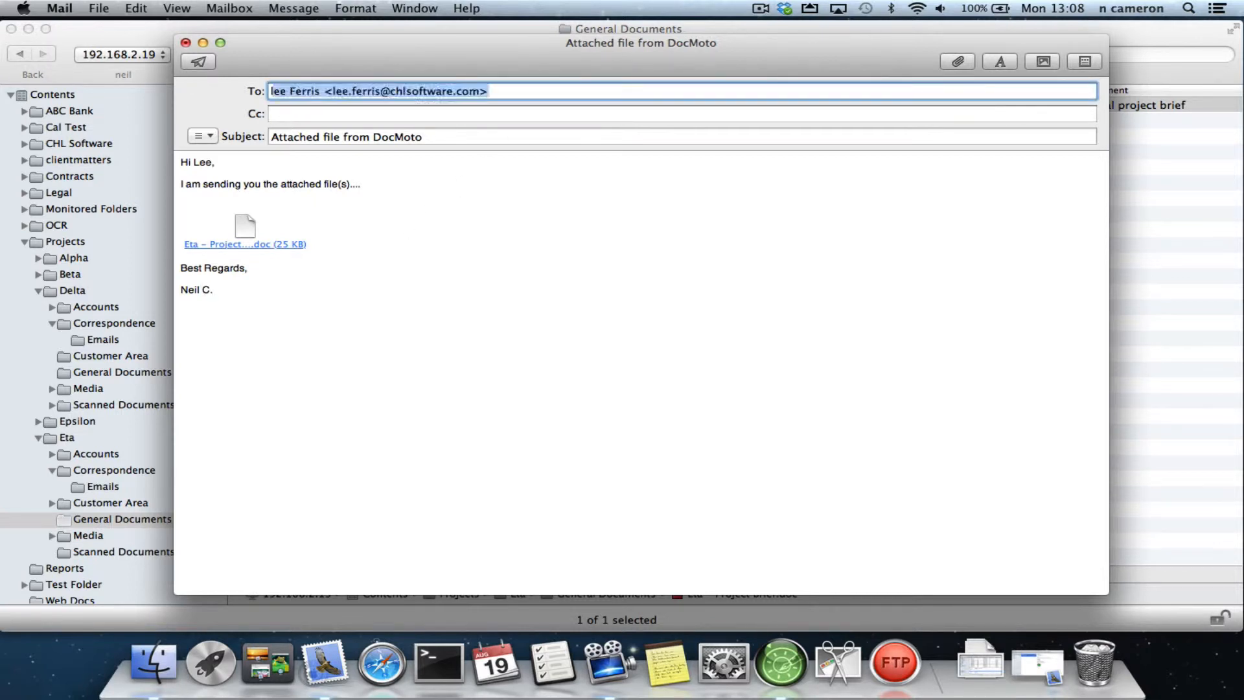
key(Return)
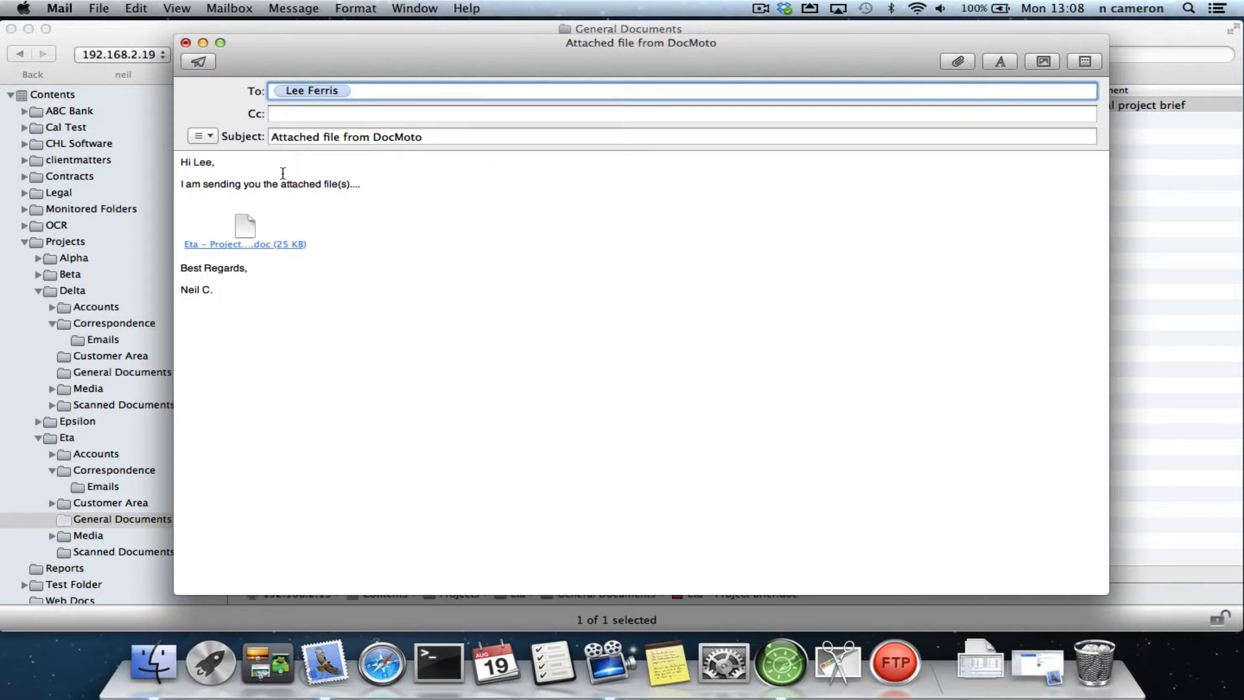
click(201, 64)
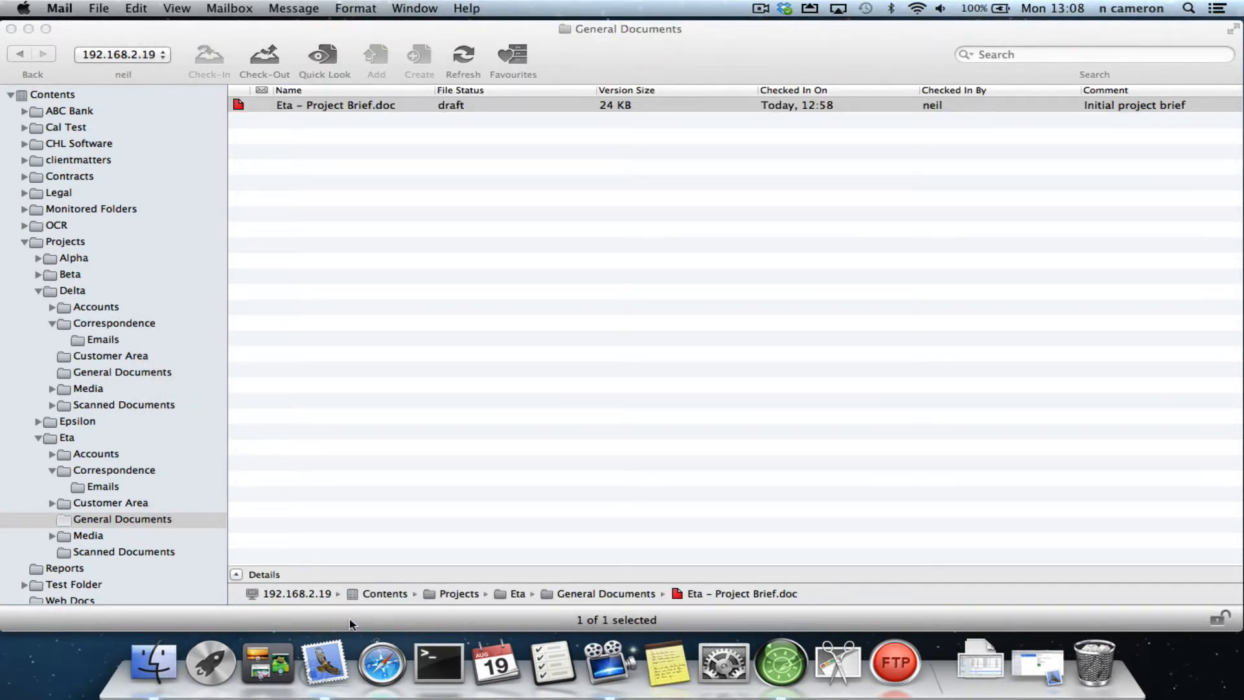
- Check the sent message with its attachment in Mail's Sent mailbox, return to the Inbox and minimize Mail
click(326, 668)
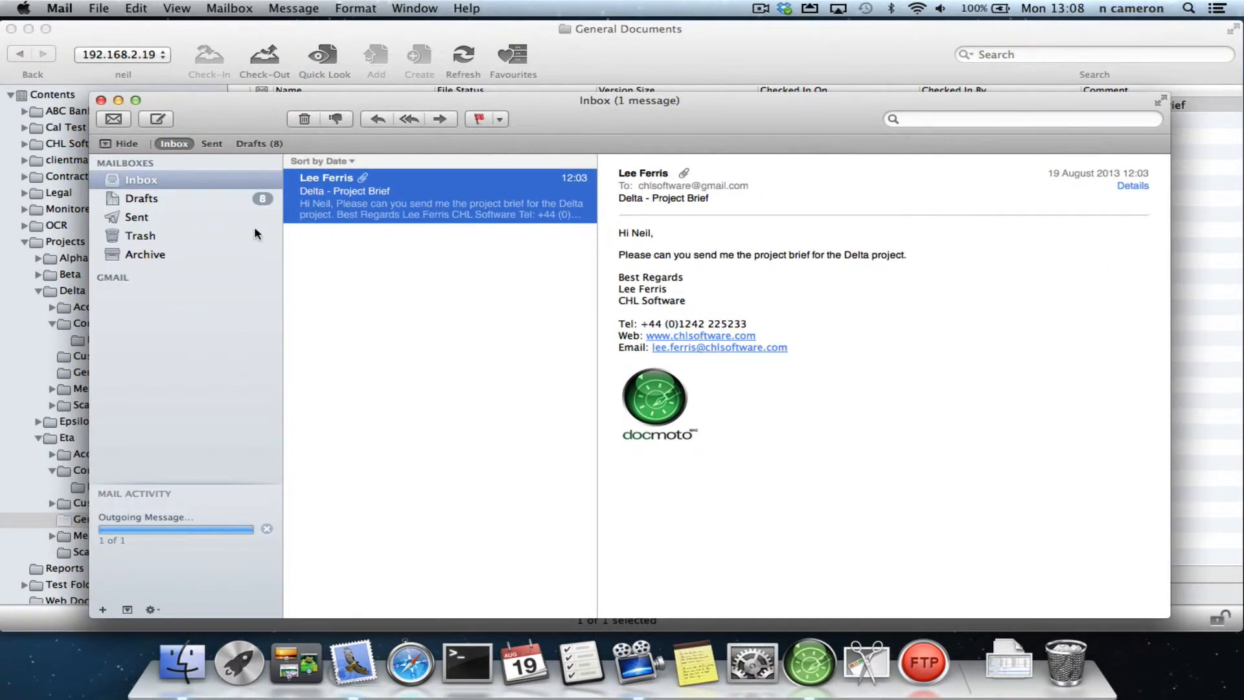
click(173, 219)
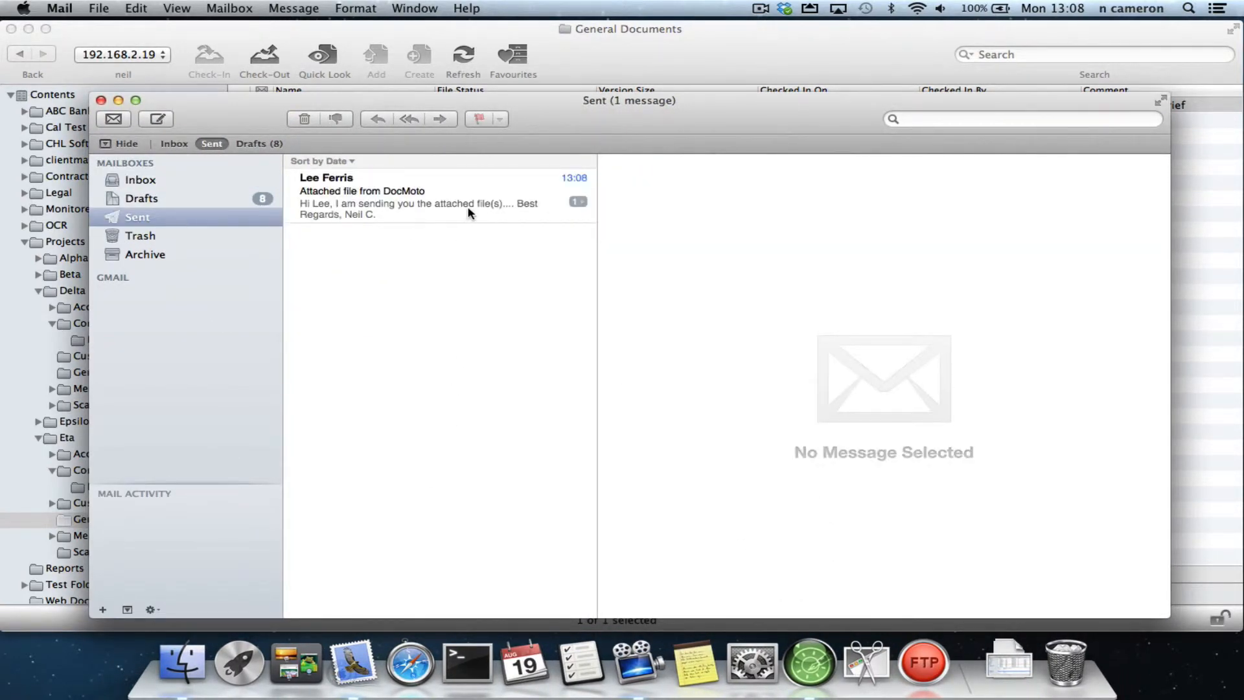
click(490, 202)
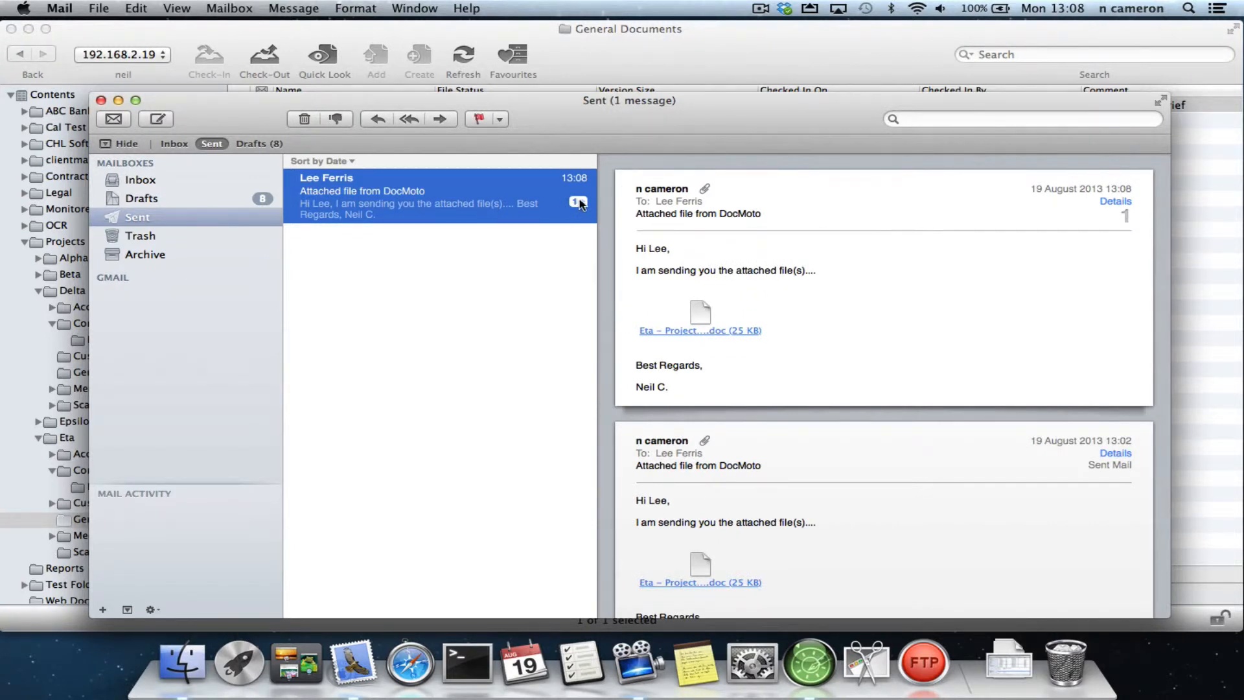
double_click(531, 197)
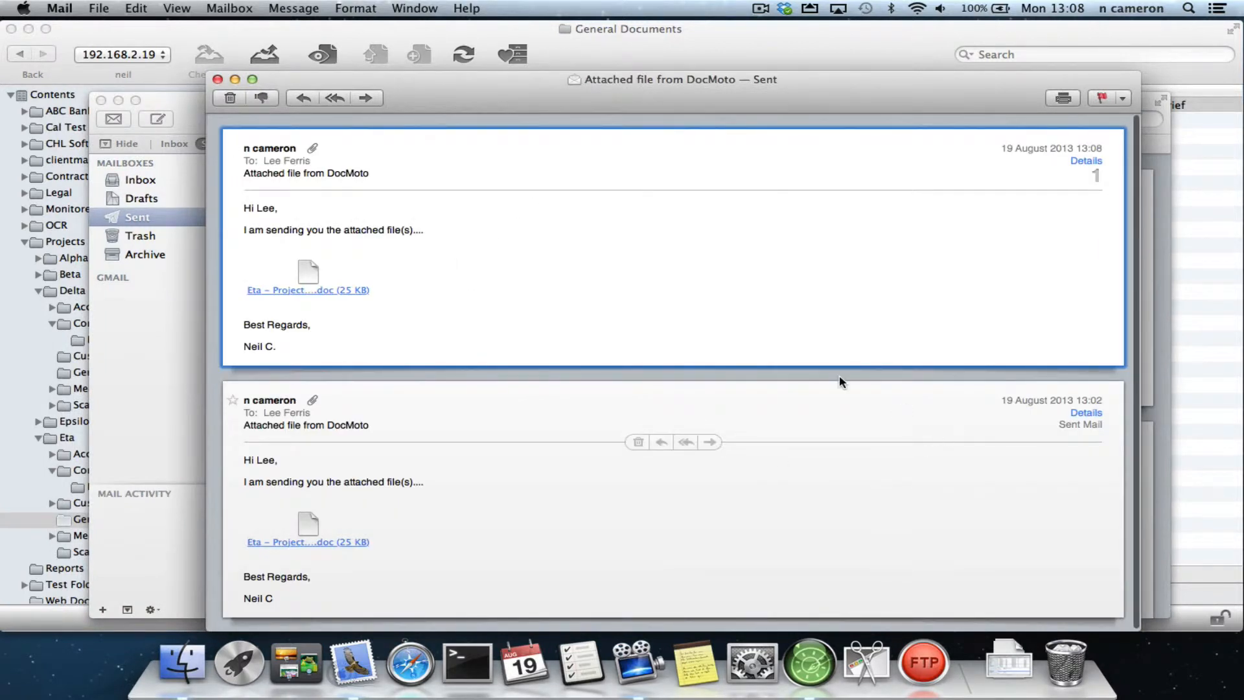
click(218, 79)
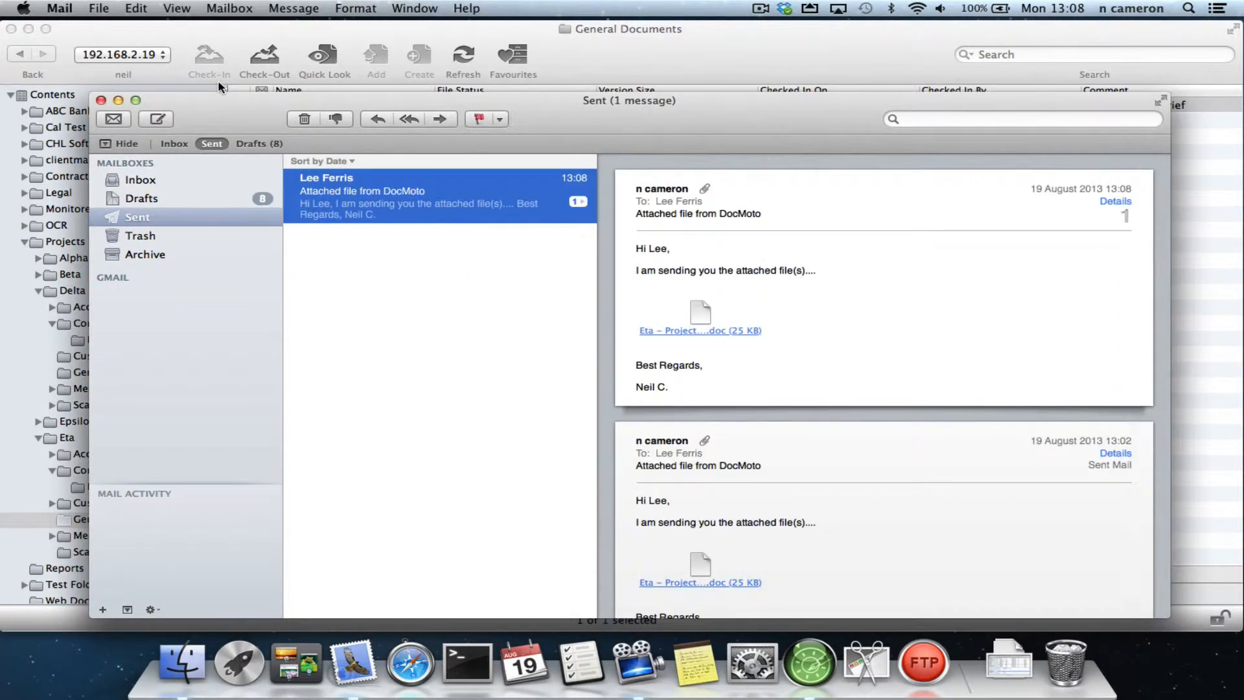
click(155, 180)
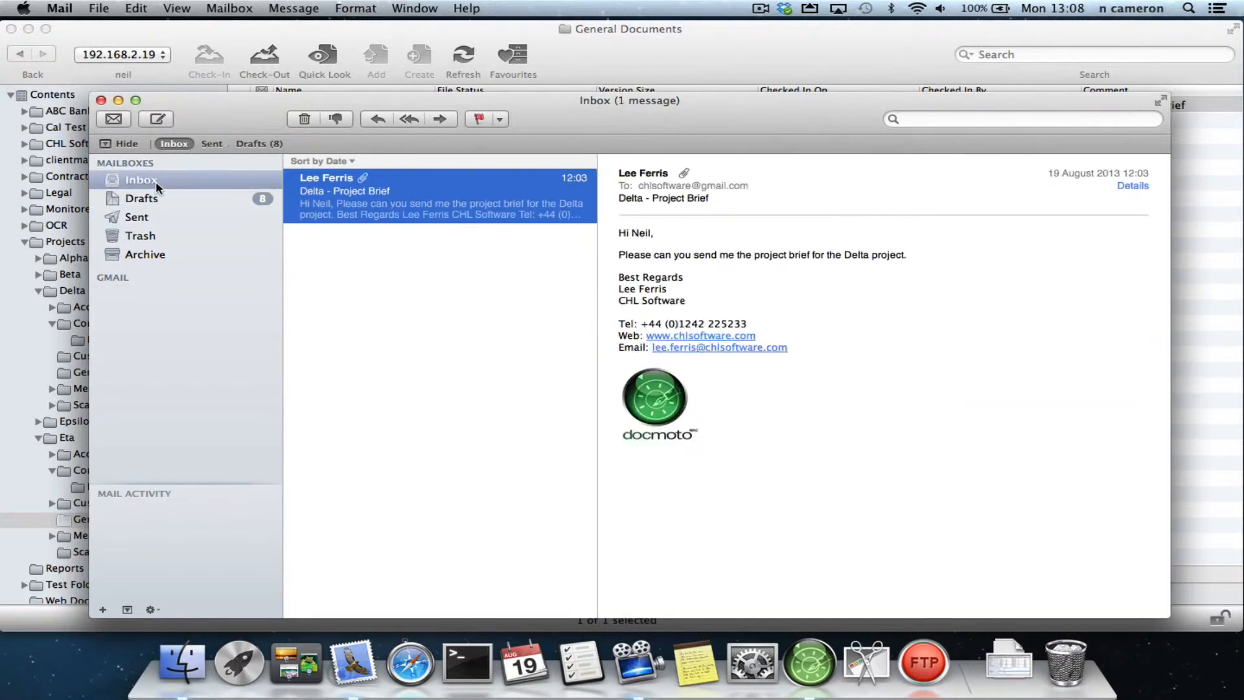
click(120, 103)
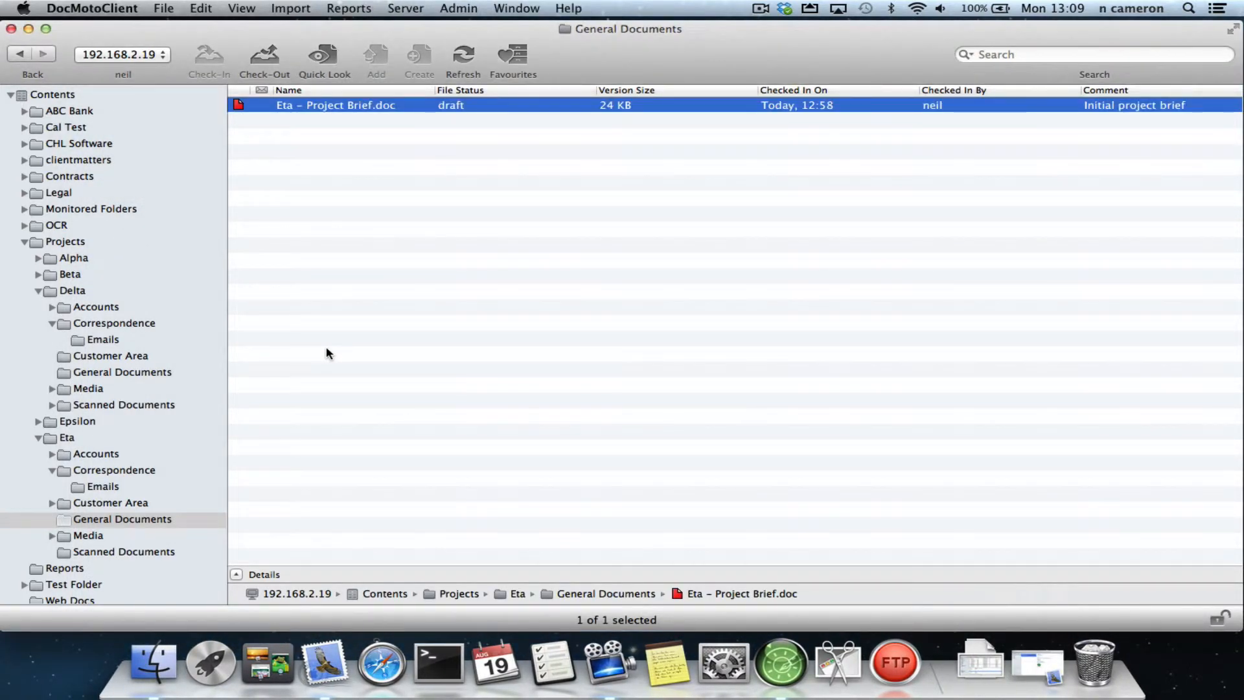
- Open the Delta project's Emails folder and allow downloading uncontrolled copies via drag and drop in the DocMoto preferences
click(38, 438)
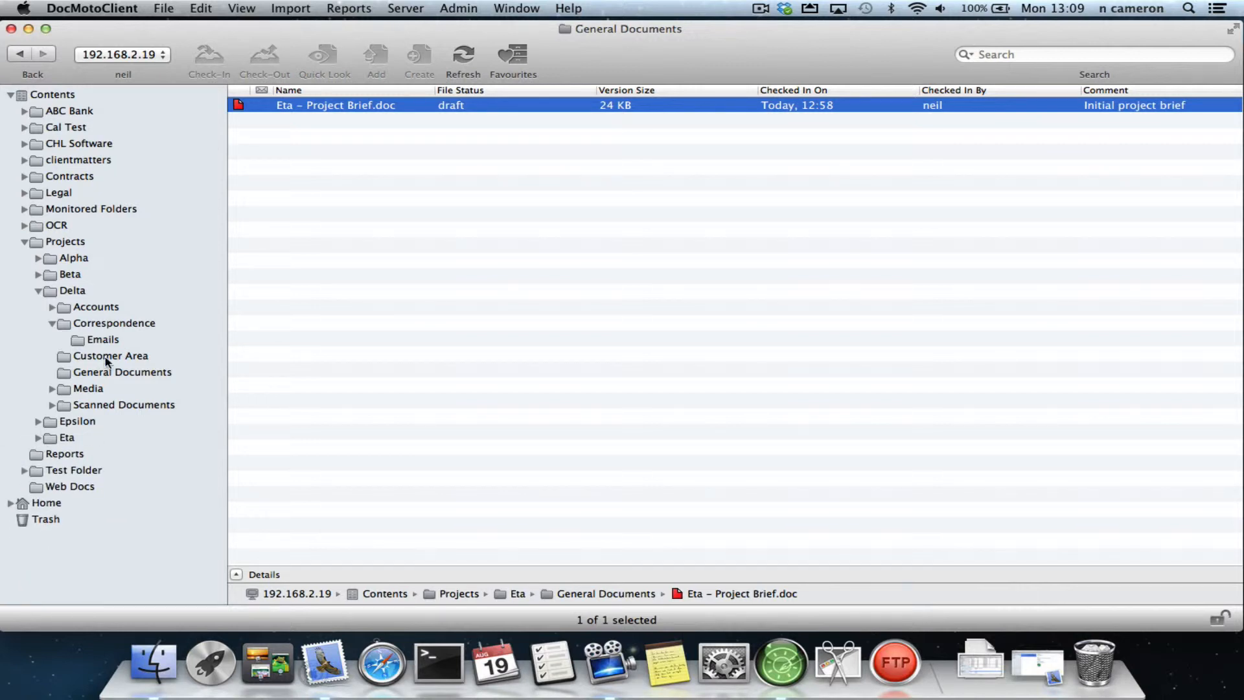
click(123, 343)
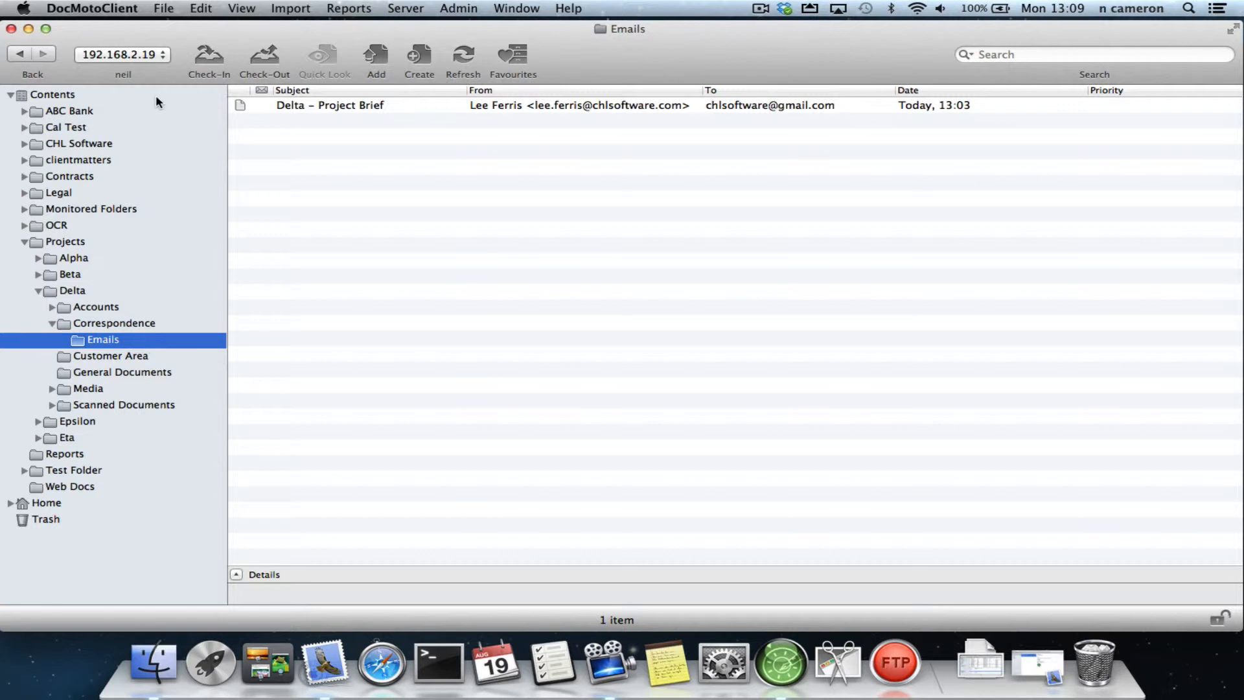
click(127, 10)
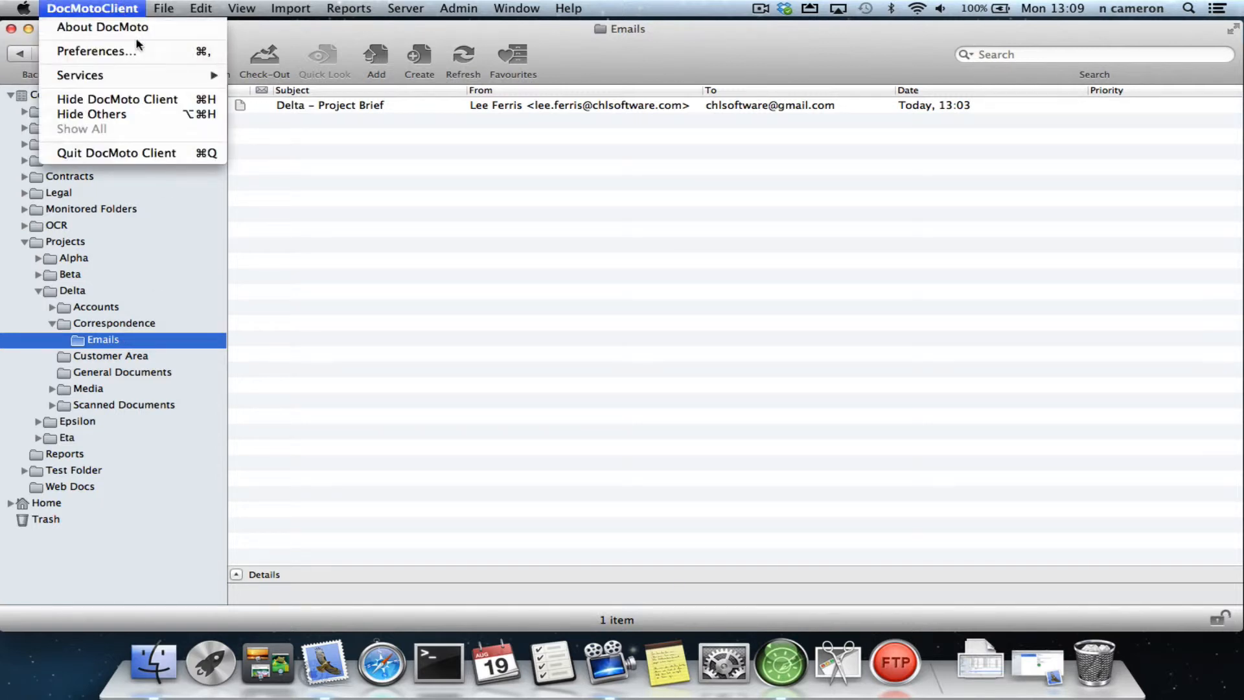
click(158, 60)
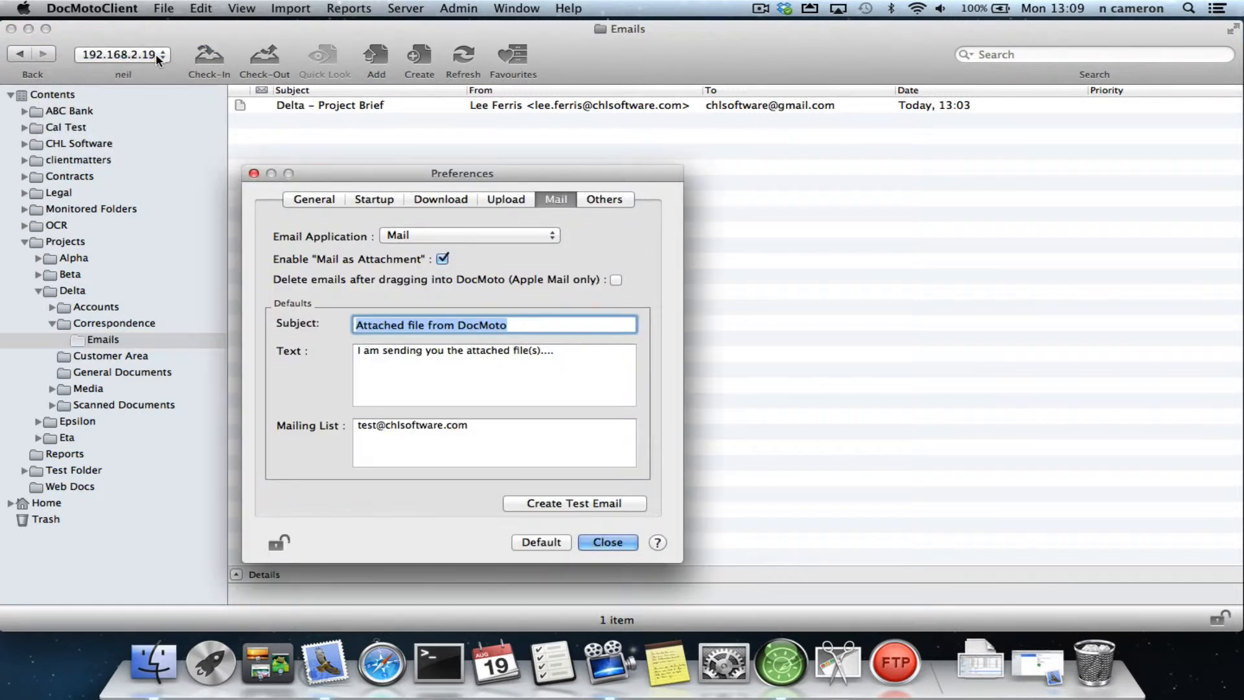
click(449, 204)
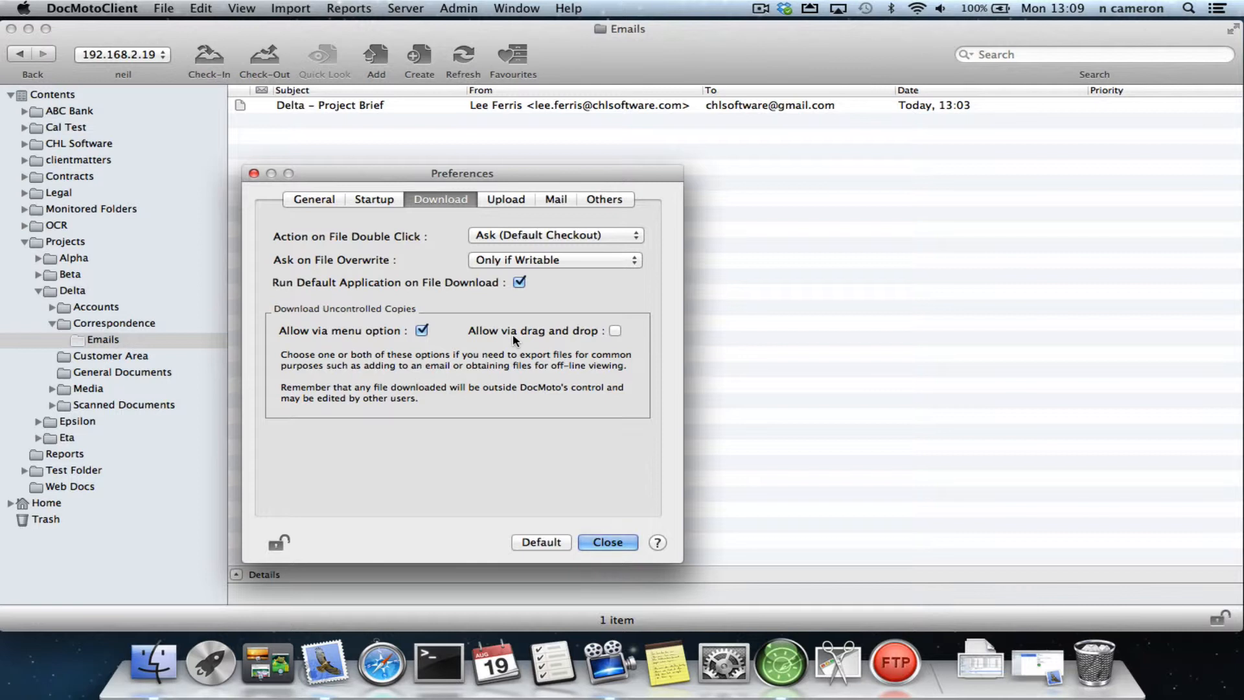
click(615, 331)
click(607, 543)
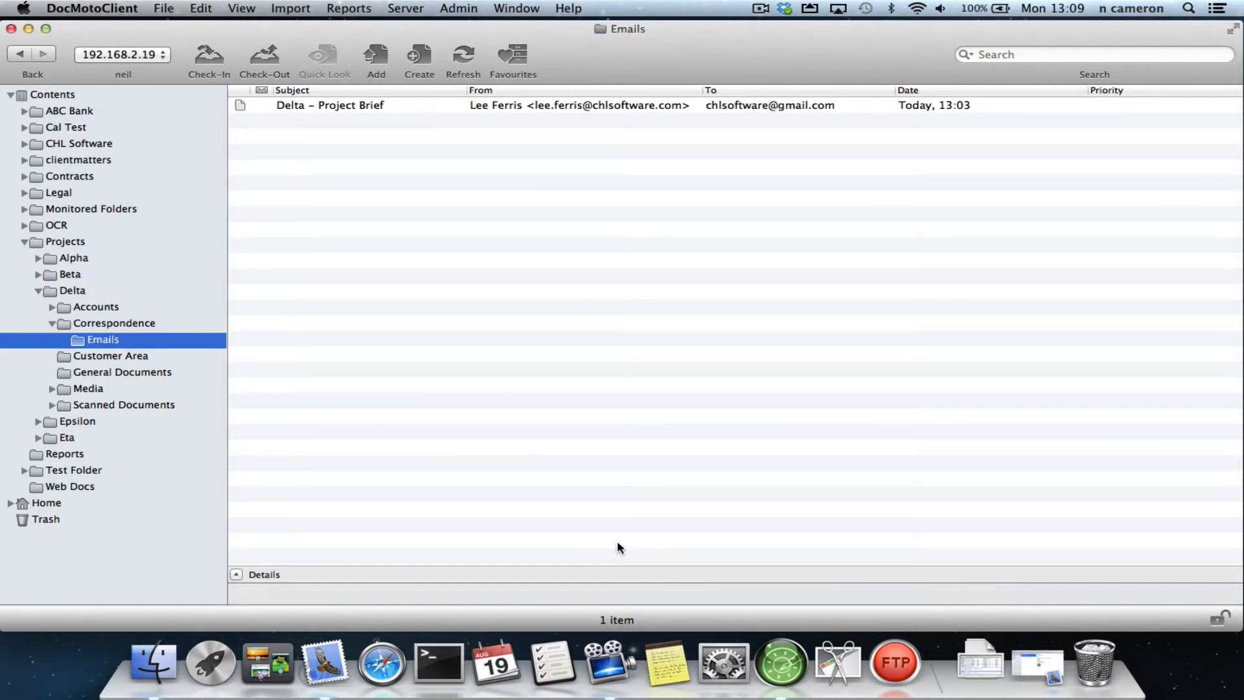
- Open the "Delta – Project Brief" email for viewing and start a reply to all
click(389, 105)
double_click(391, 106)
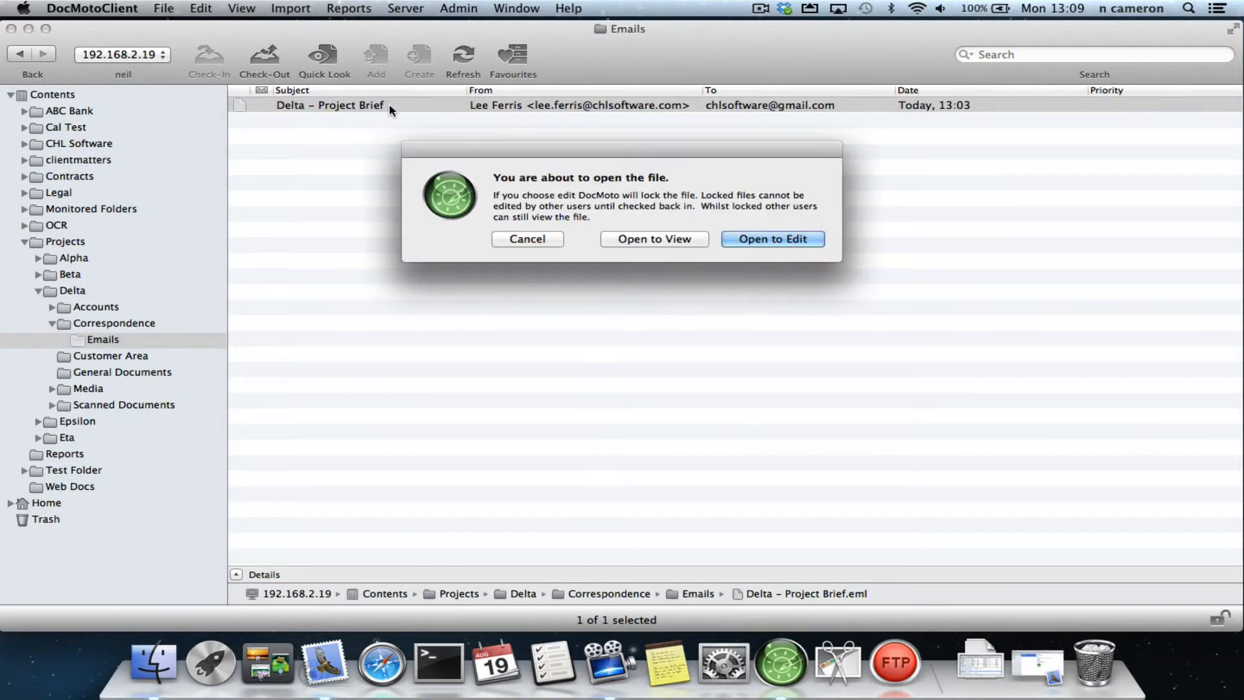
click(630, 241)
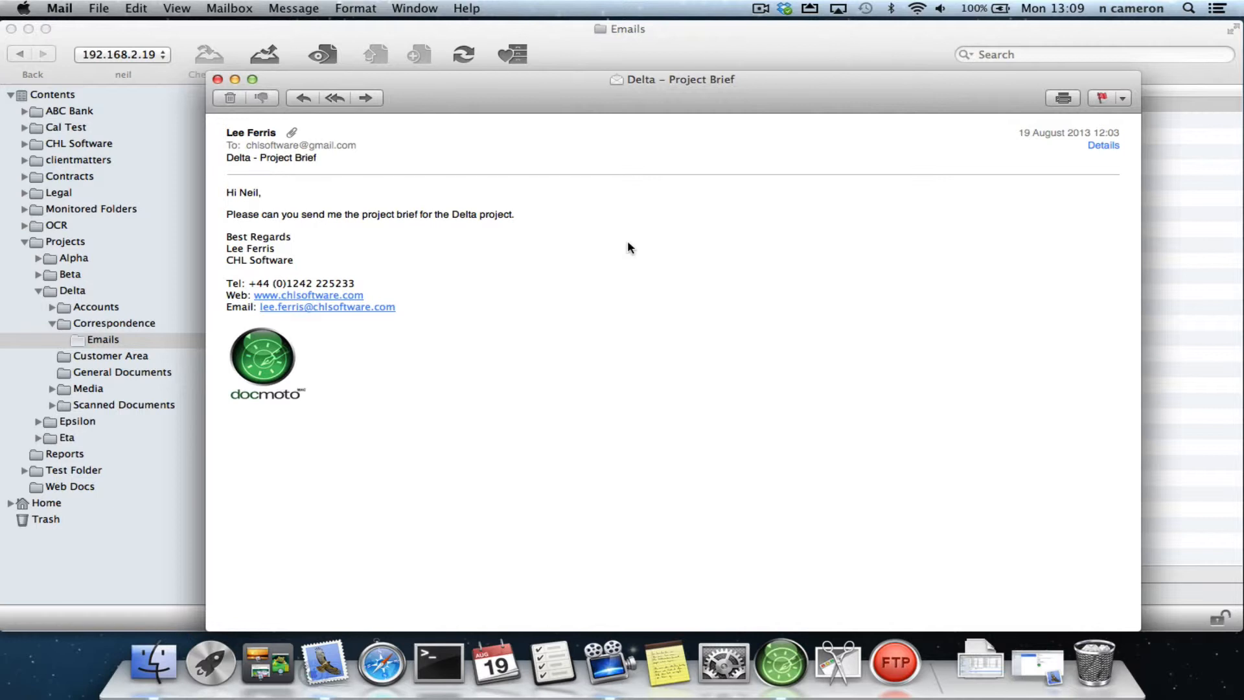
click(335, 99)
- Write a greeting to the recipient in the reply, followed by "Please find attached Delta project brief."
text(Hi Lee)
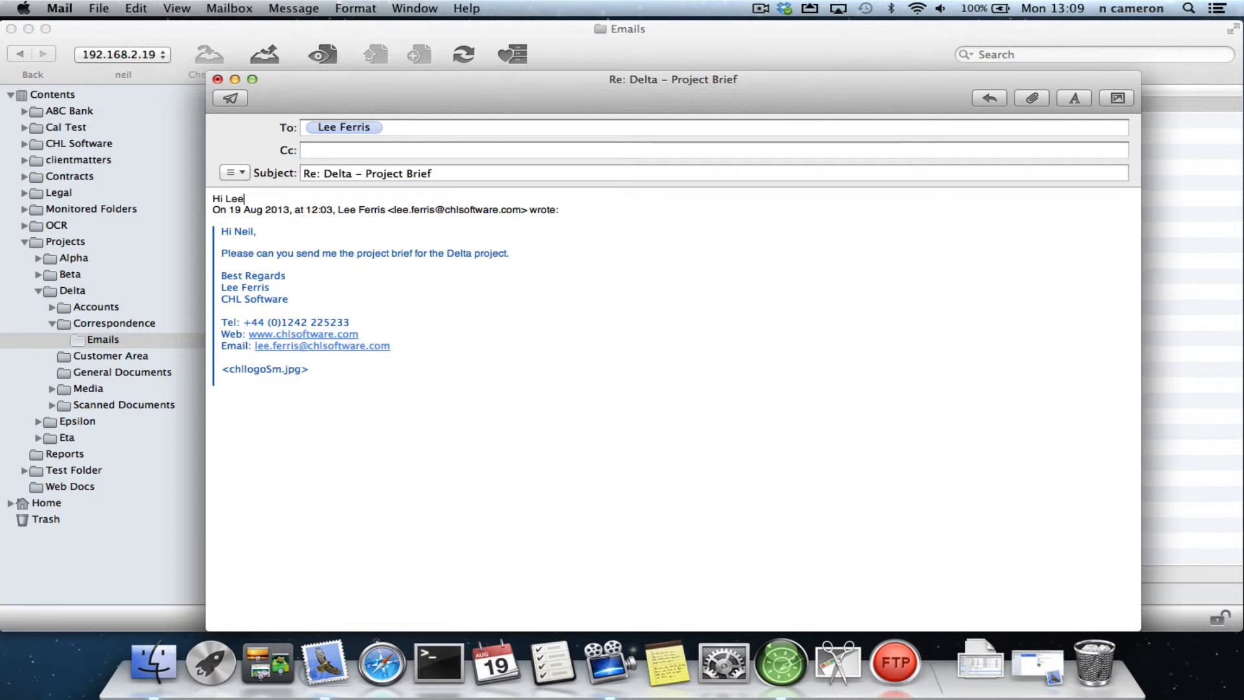
text(,)
key(Return)
key(Return)
key(Return)
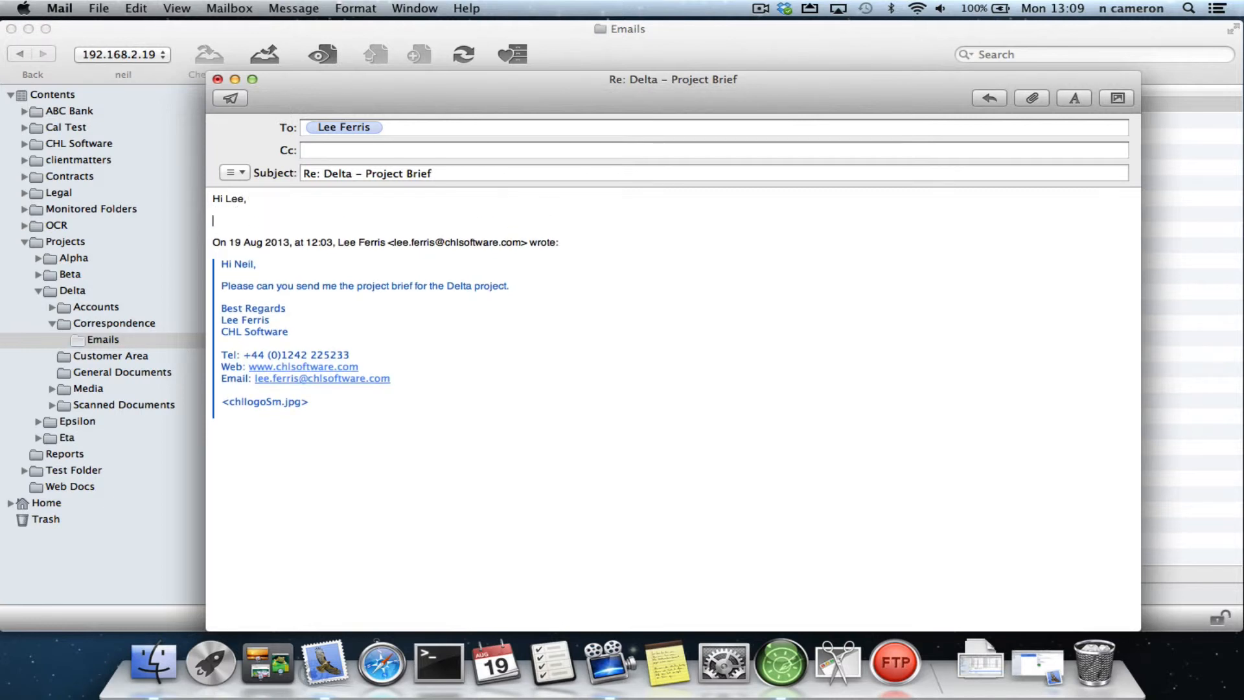
text(Please find attached Delta pro)
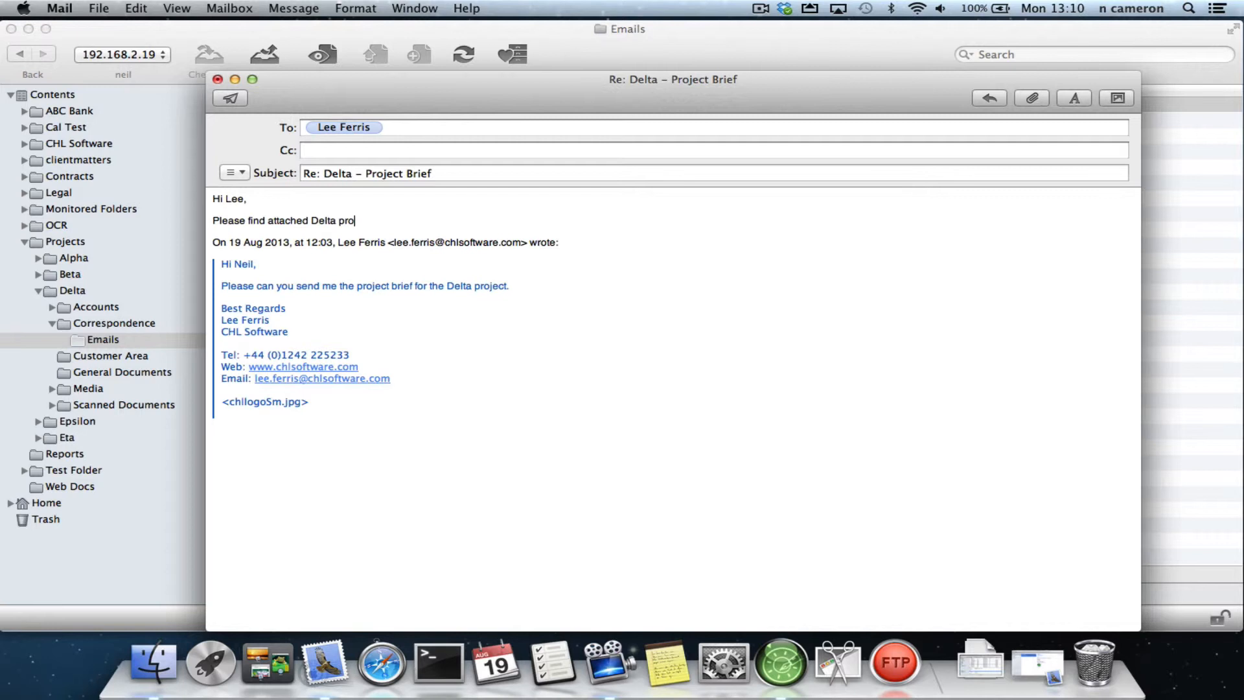
text(ject brief.)
- Finish the reply with "Best Regards," and the sender's name, leaving blank lines before the quoted message
key(Return)
key(Return)
text(Be)
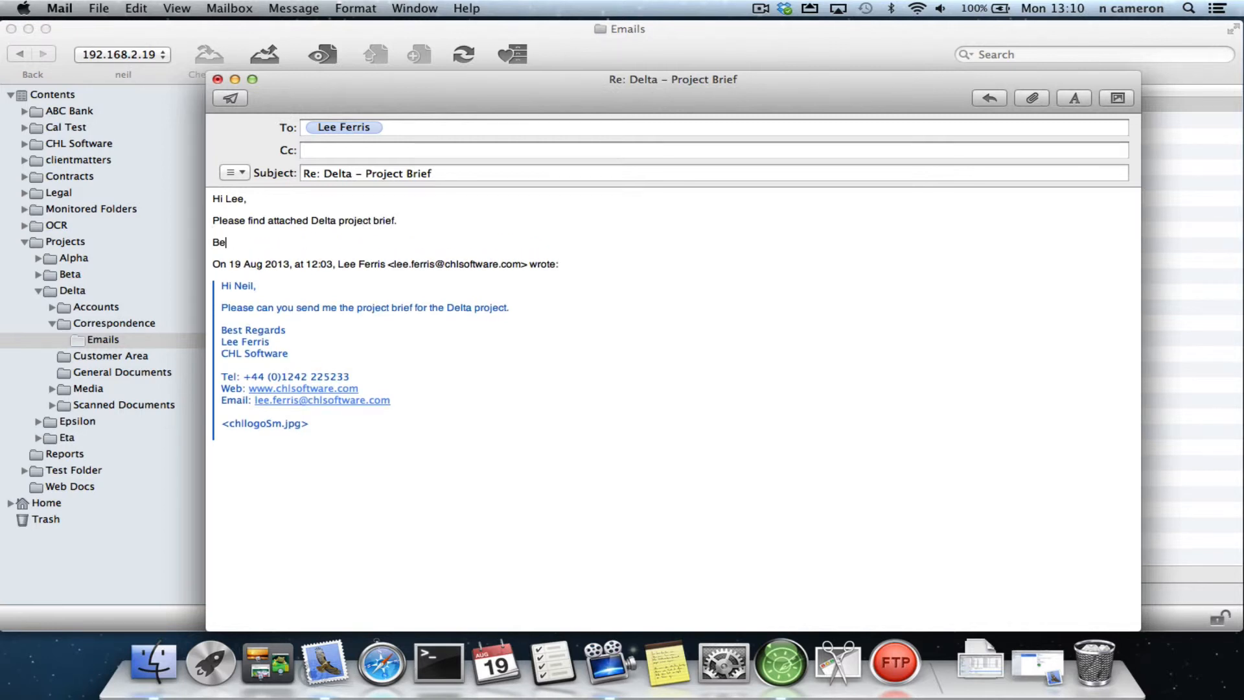
text(st Regards,)
key(Return)
key(Return)
text(Neil )
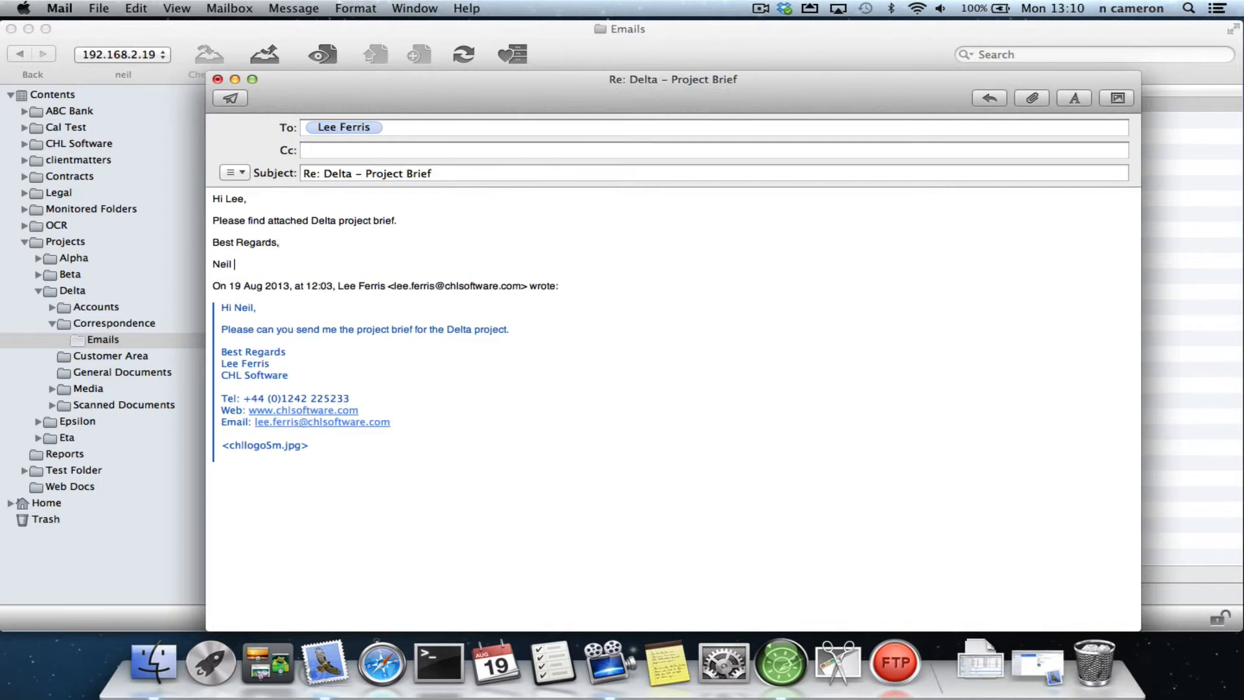
text(C.)
key(Return)
key(Return)
key(Return)
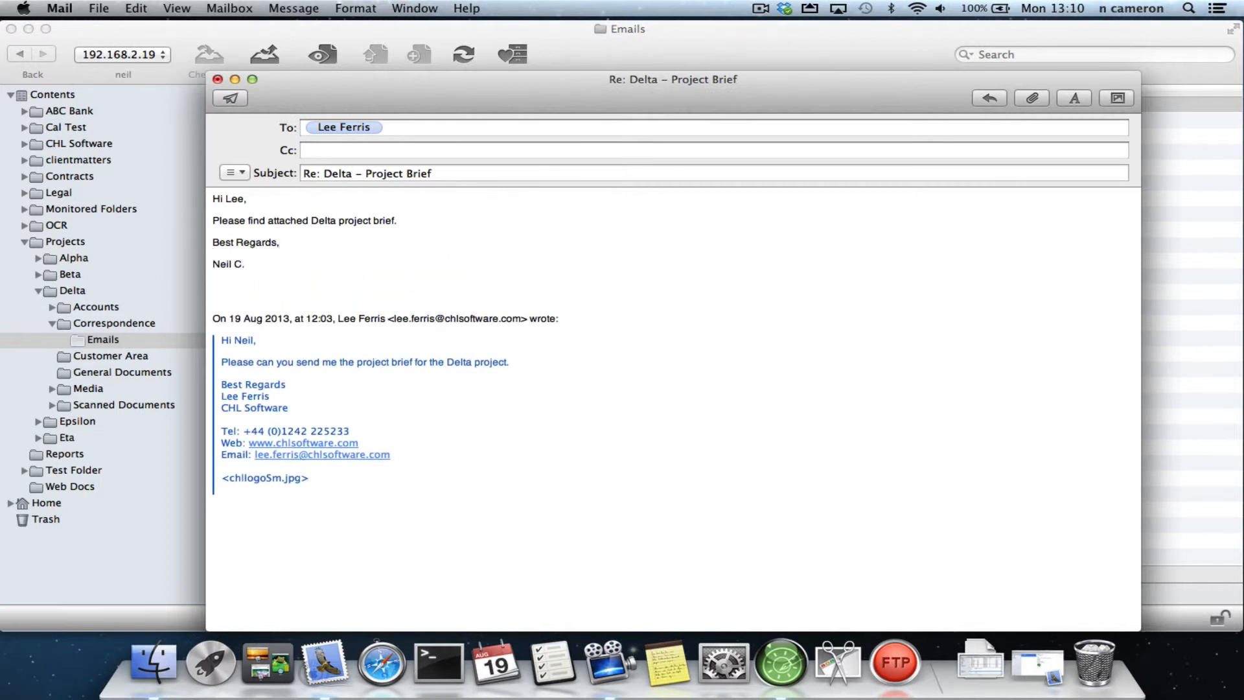
- Move the reply window clear of the document list and open the Delta project's General Documents folder in DocMoto
drag(433, 80, 252, 415)
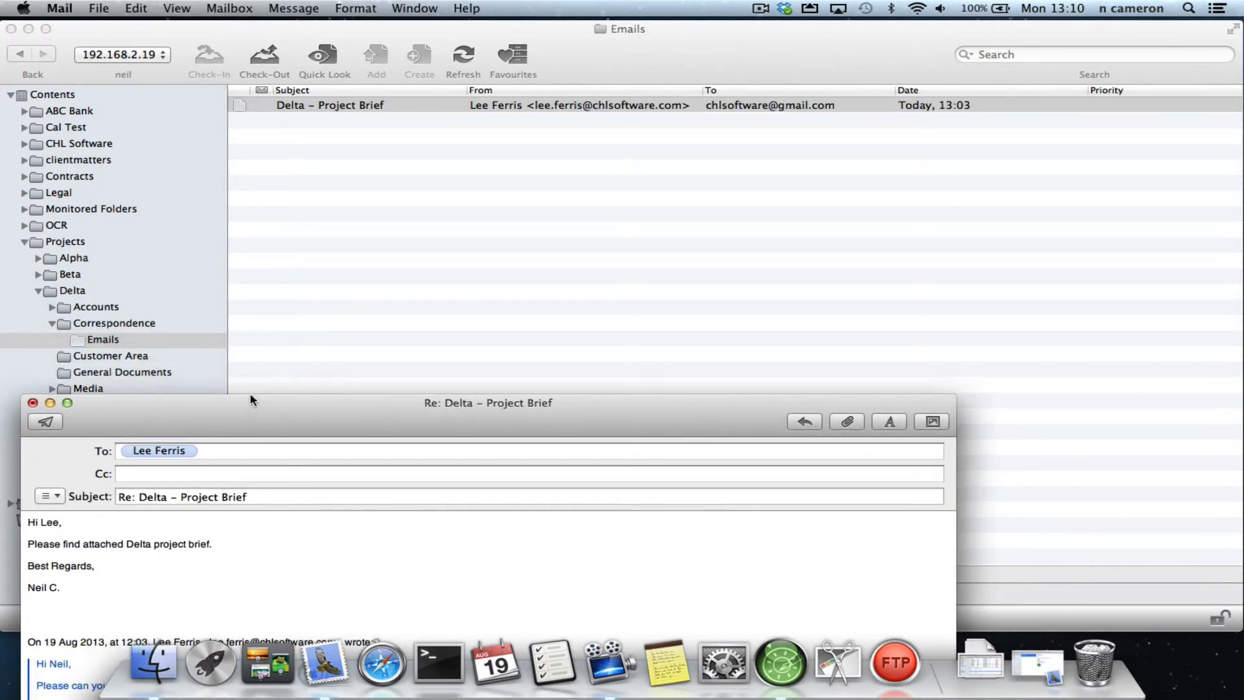
click(339, 313)
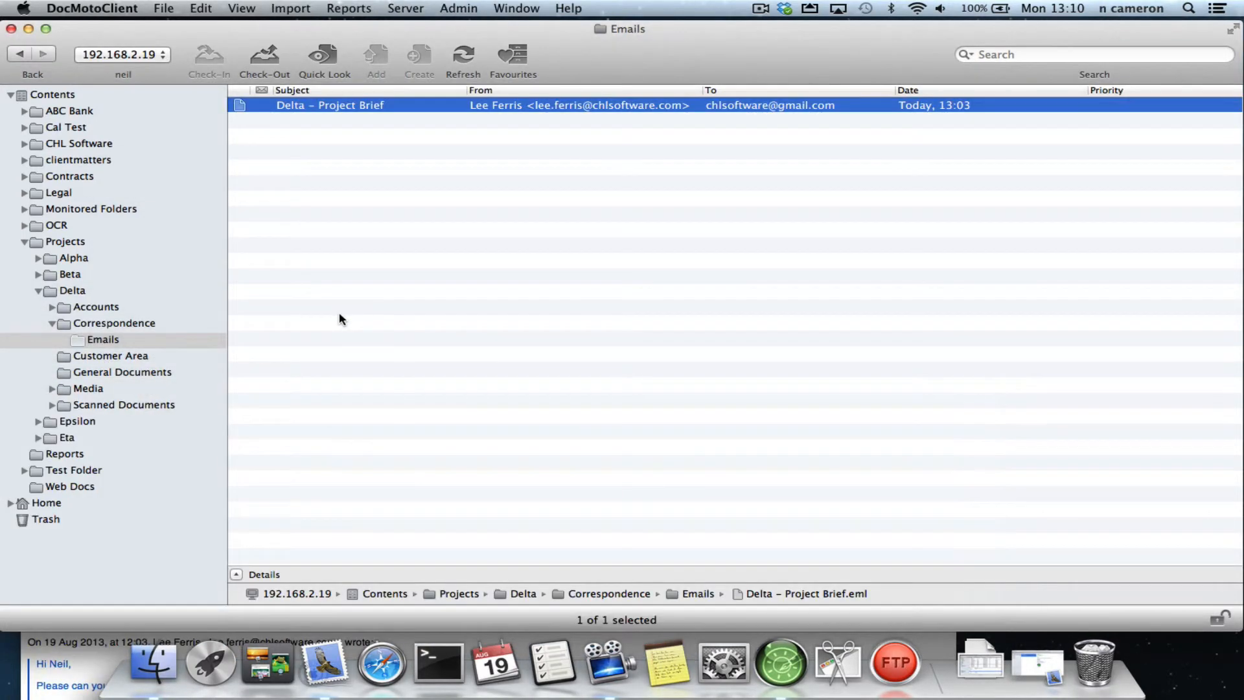
click(158, 375)
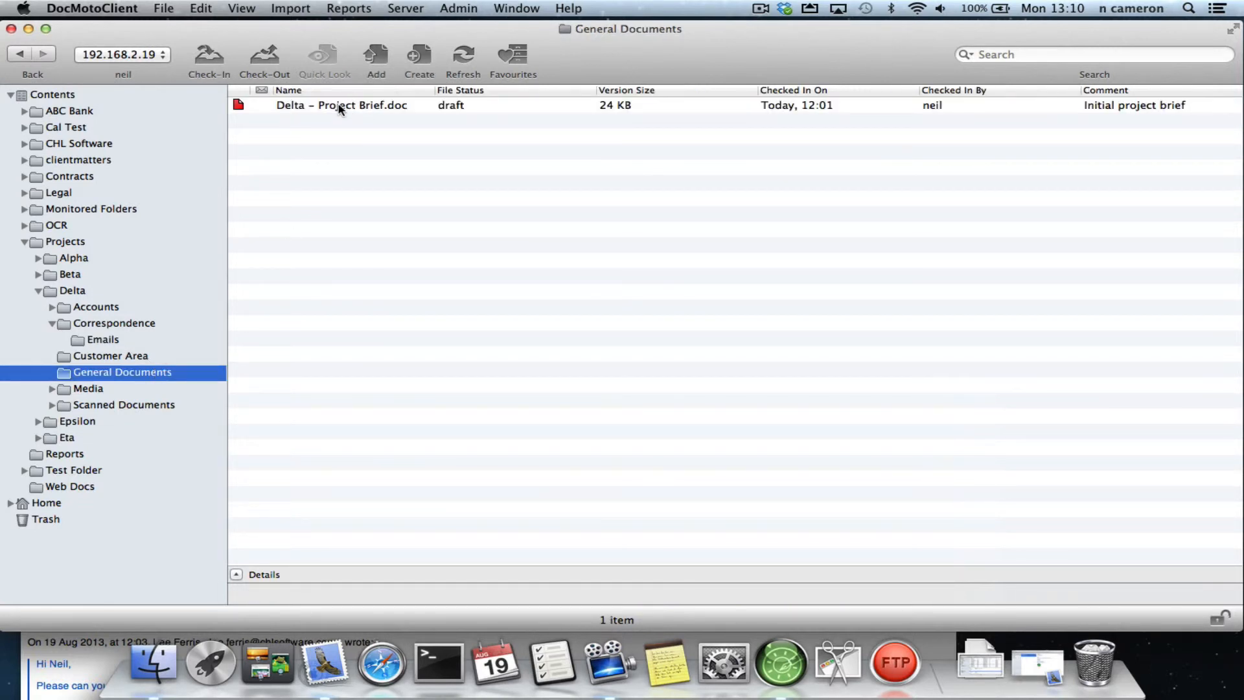
- Attach "Delta - Project Brief.doc" from the General Documents folder directly into the reply body, below the sender's name
drag(336, 111, 105, 638)
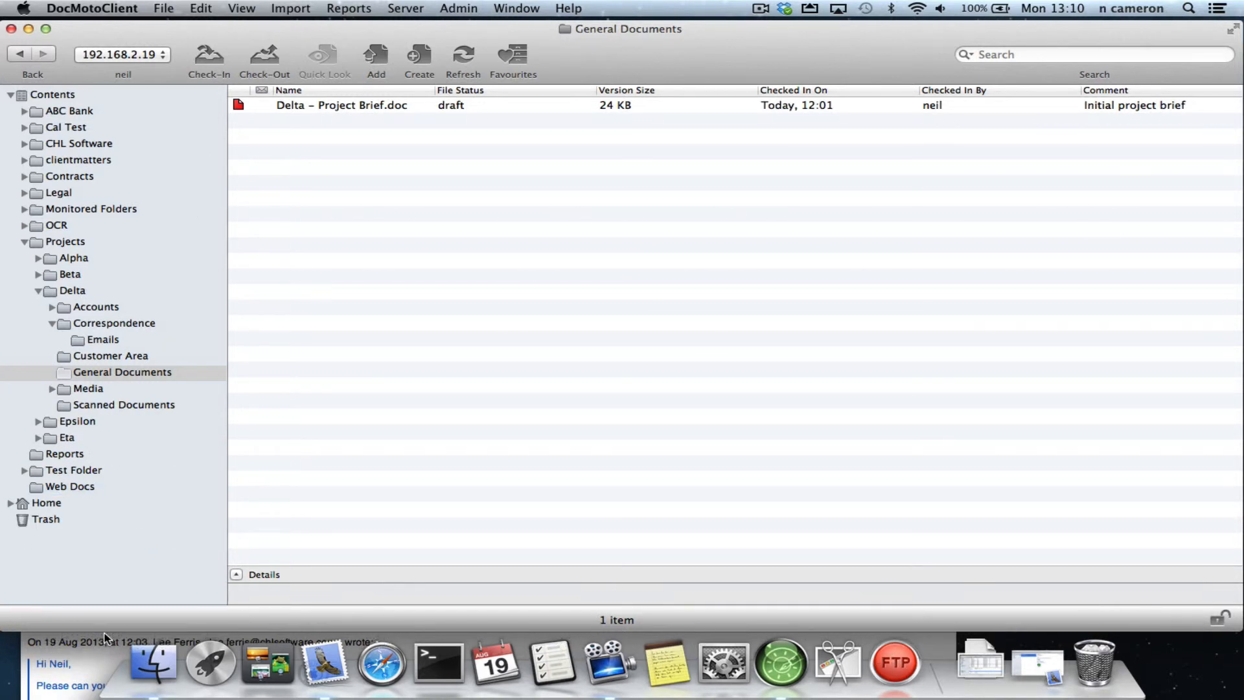
click(91, 660)
drag(156, 415, 150, 467)
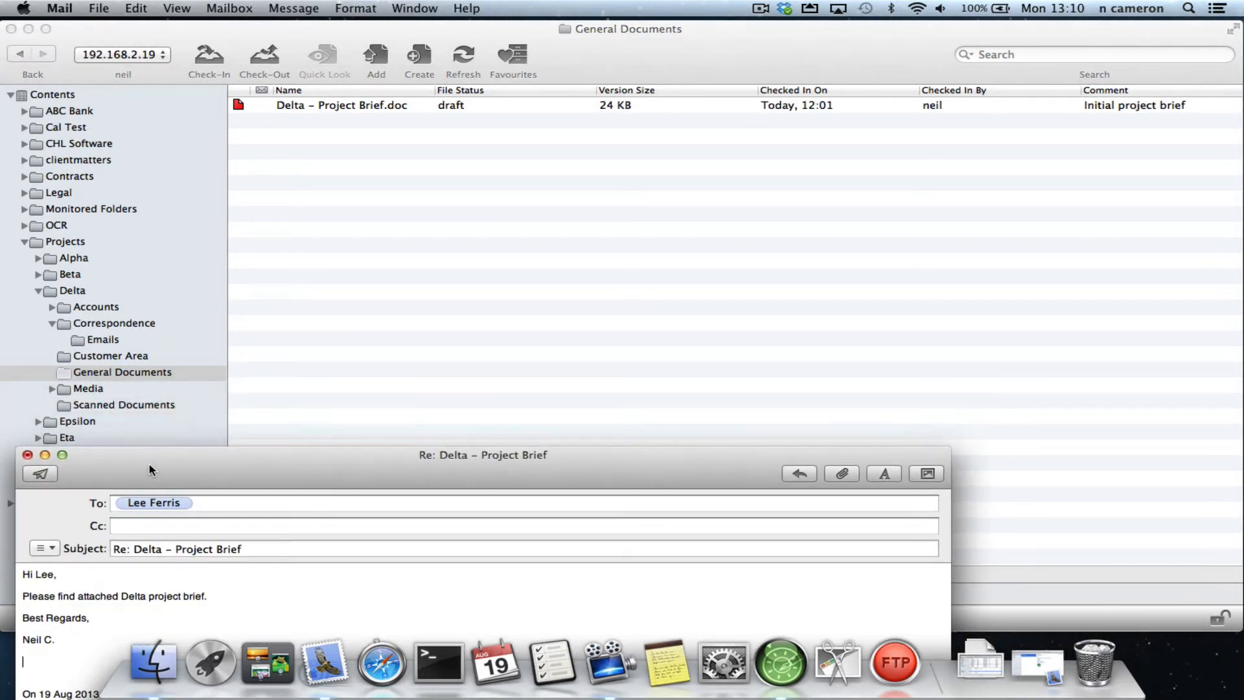
drag(348, 111, 91, 670)
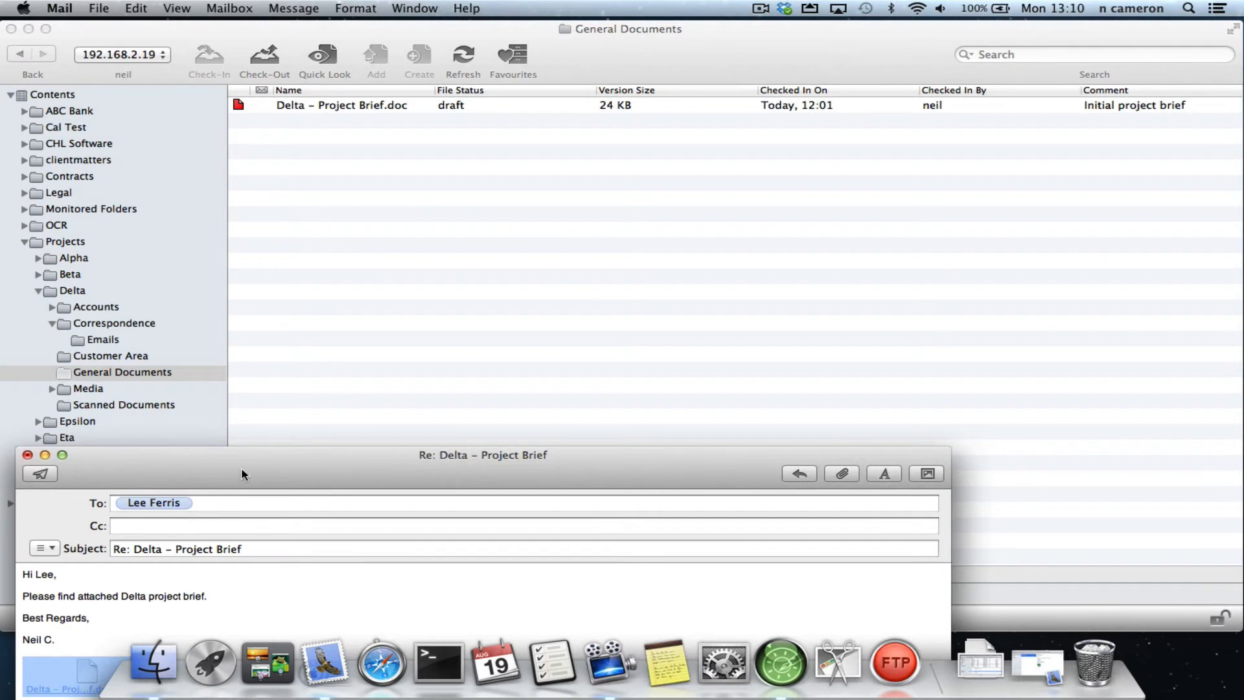
drag(241, 474, 364, 134)
click(309, 363)
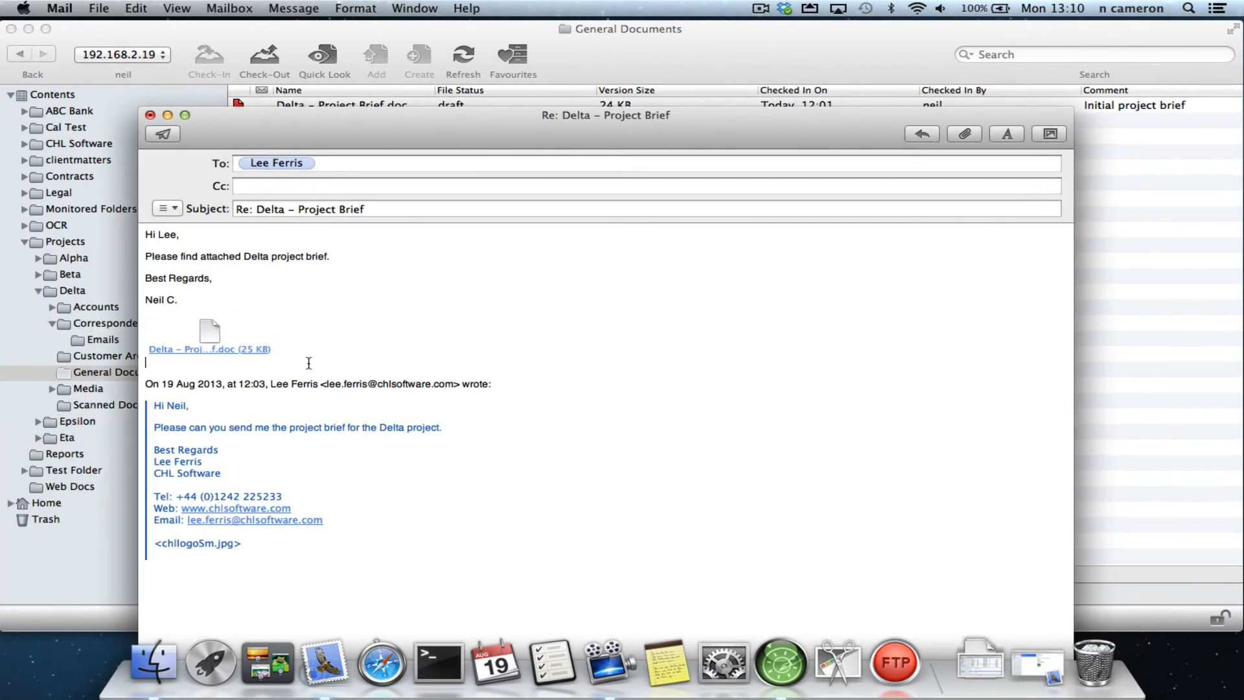
- Preview the project brief attached to the reply and send the message
click(213, 333)
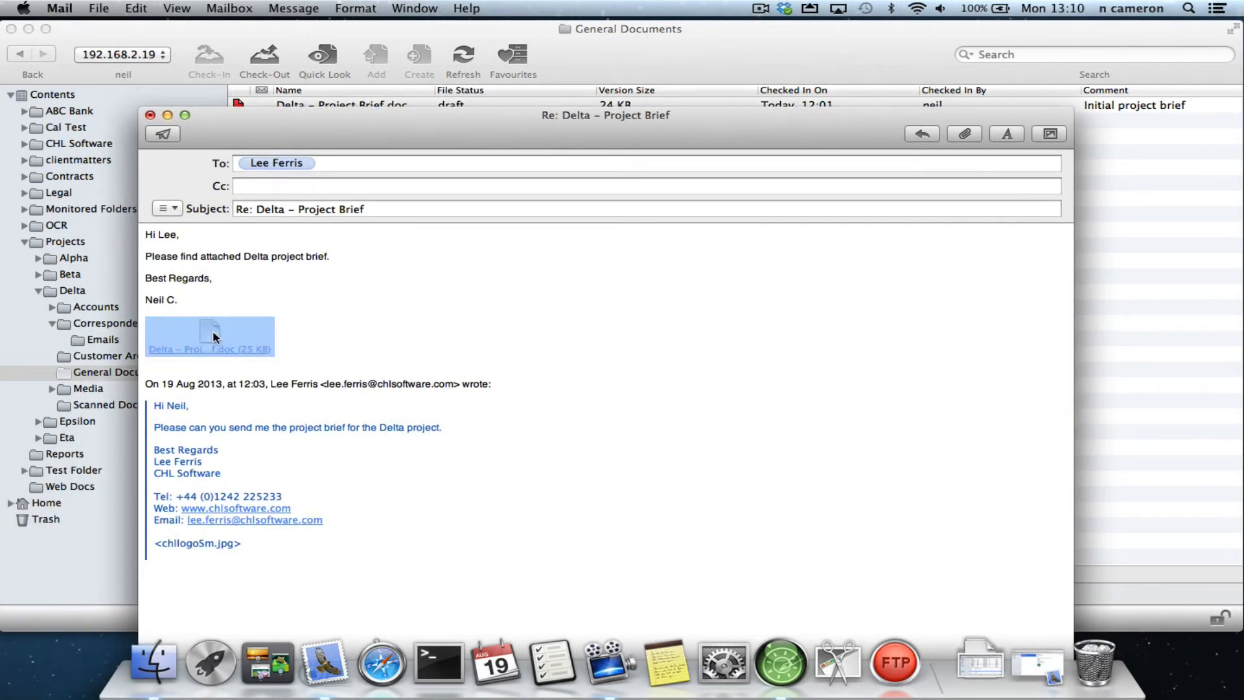
key(space)
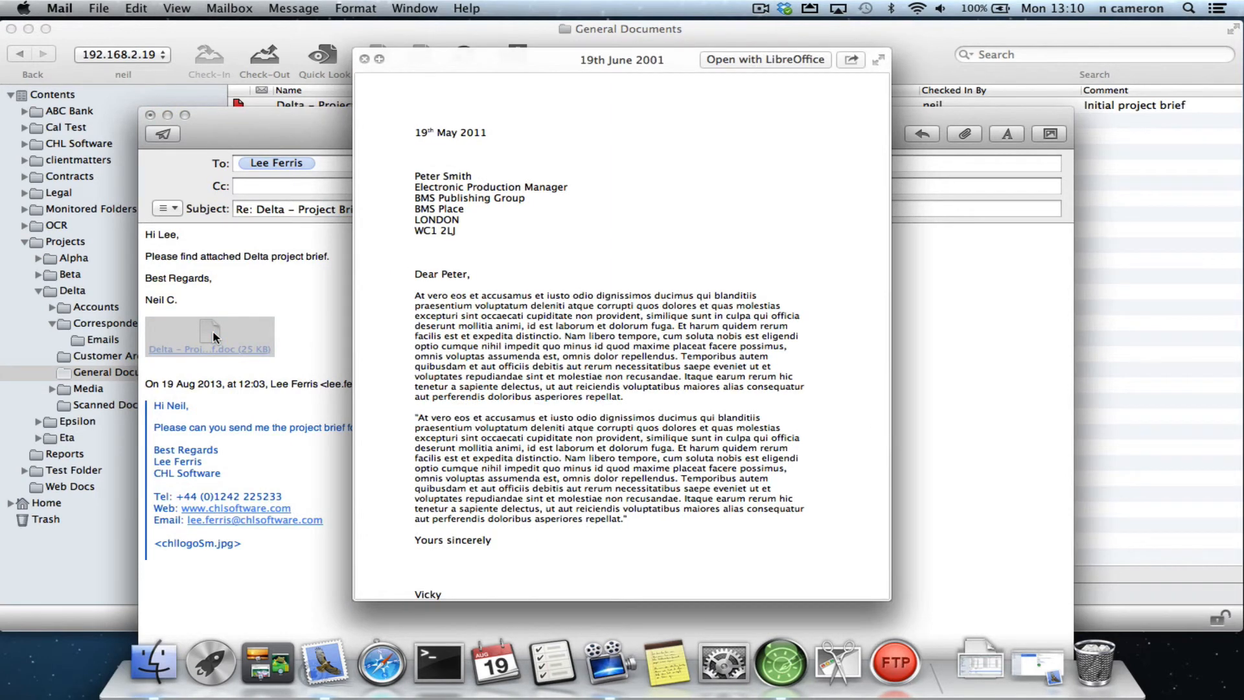
key(space)
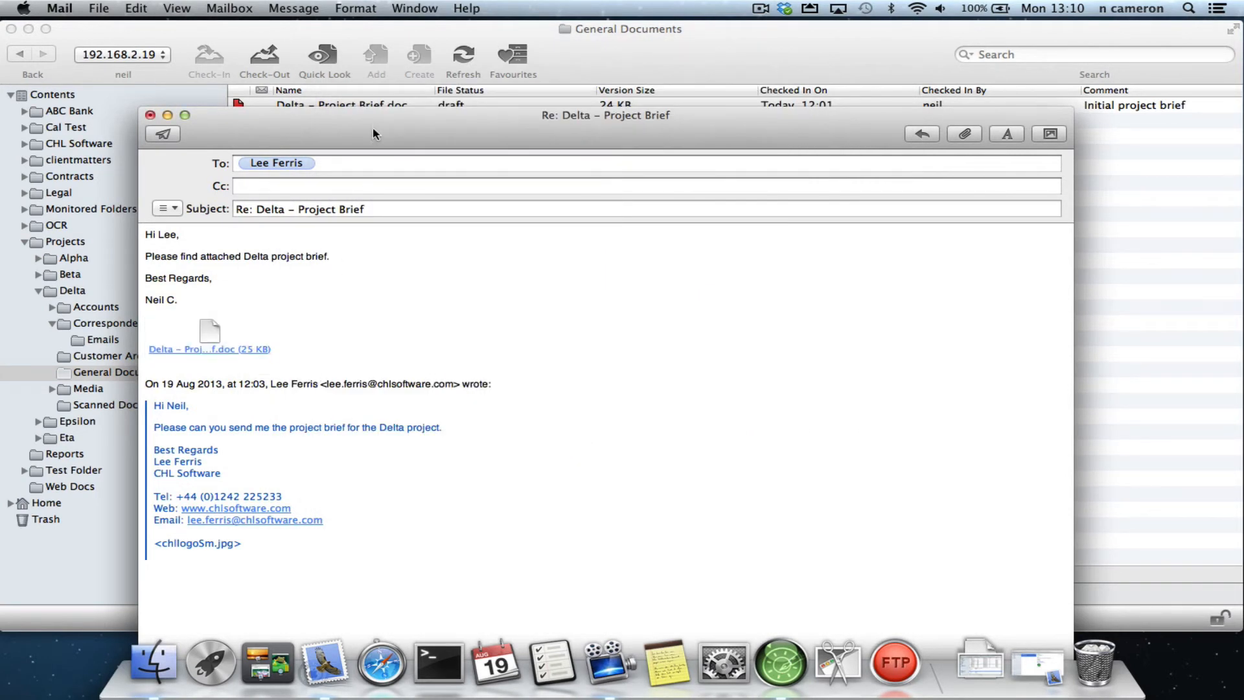
drag(368, 122, 378, 57)
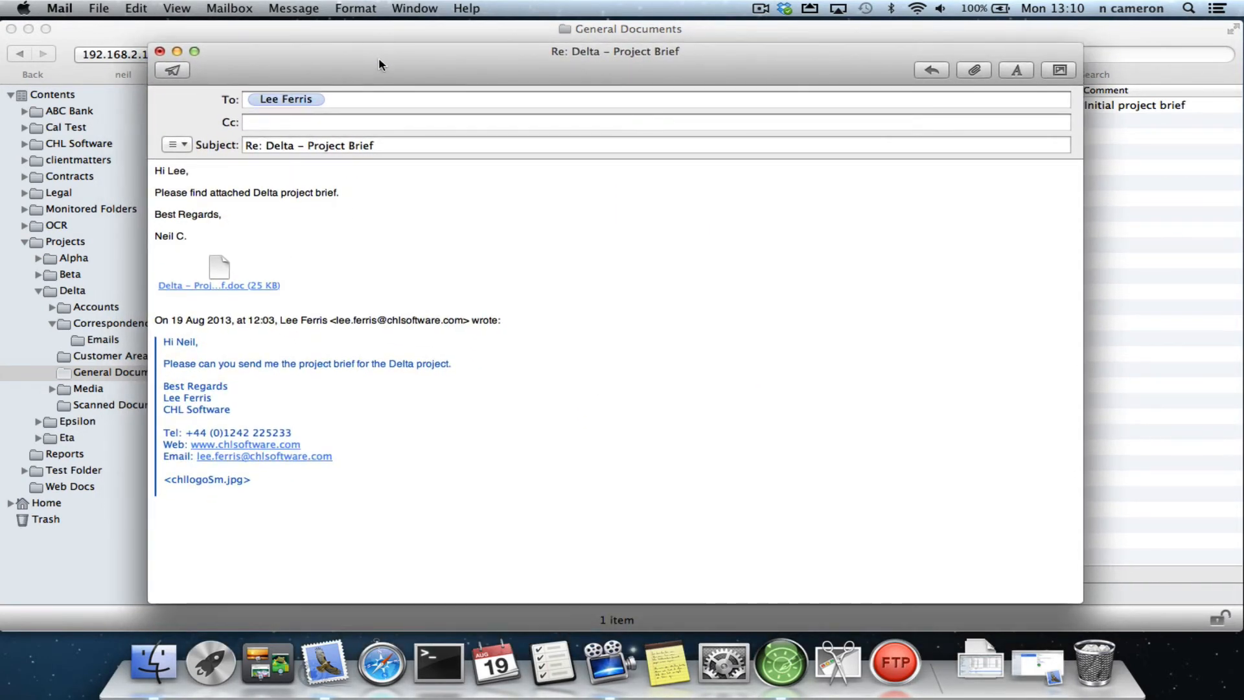
click(173, 71)
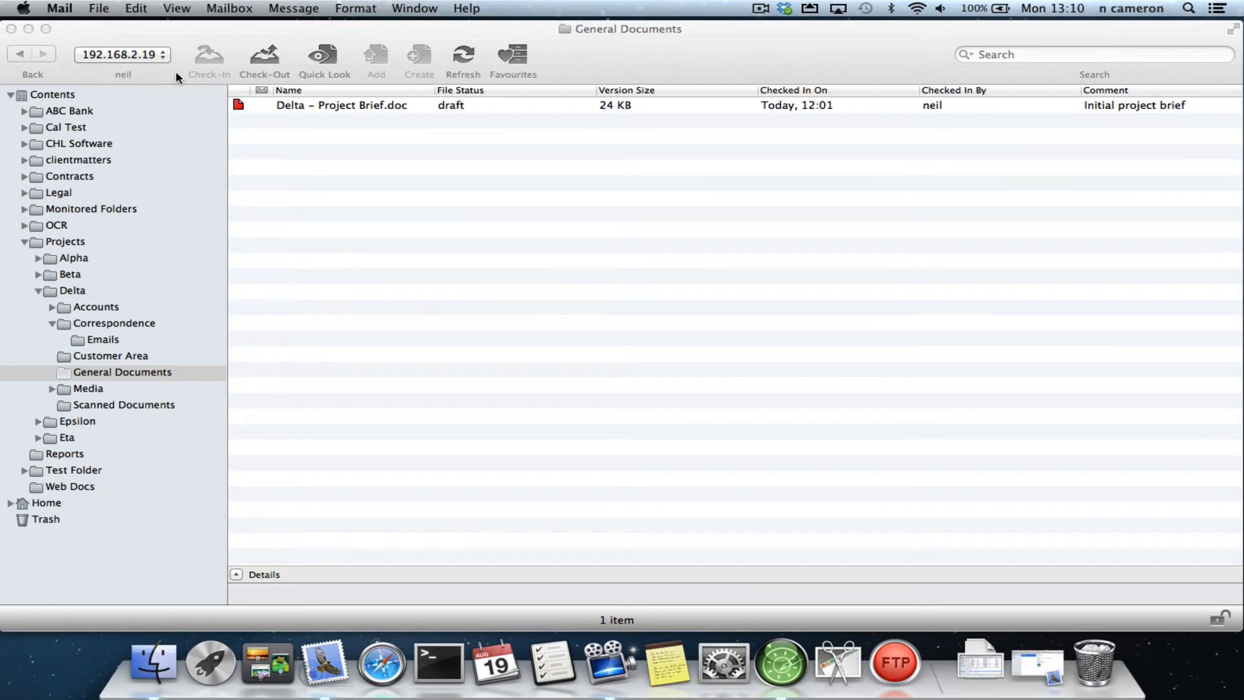
- Open the "Re: Delta - Project Brief" message from Mail's Sent mailbox to check its attachment, and minimise Mail back at the Inbox
click(324, 656)
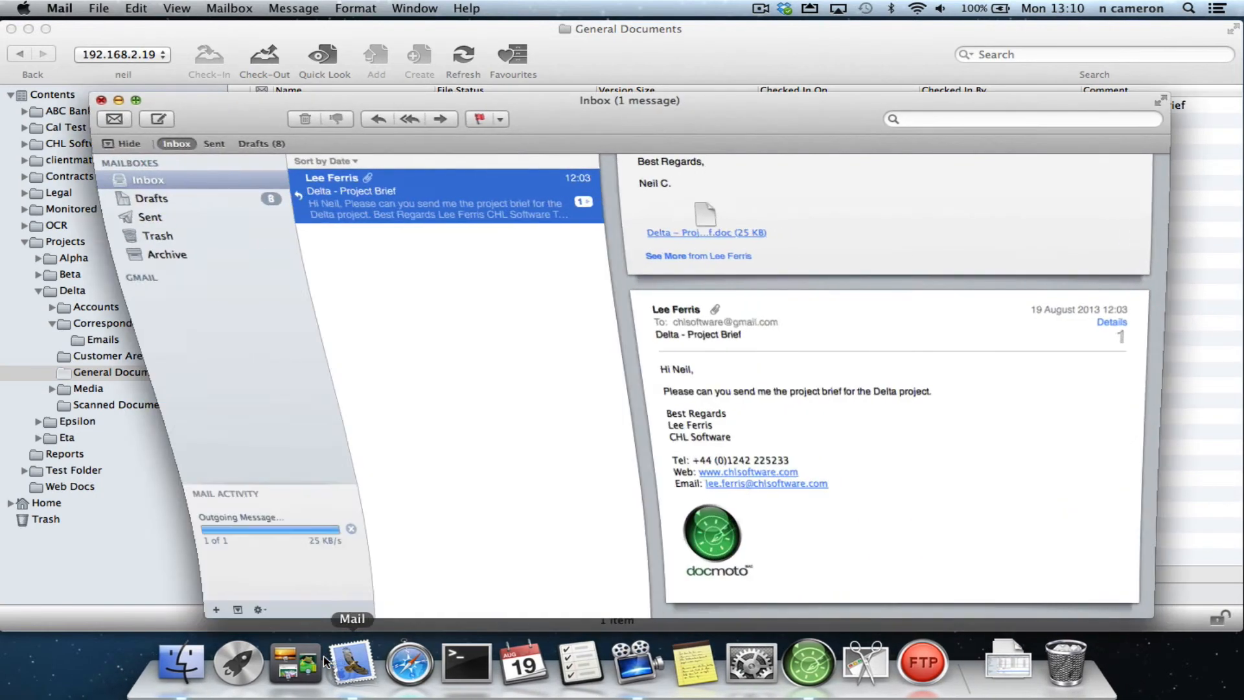
click(176, 215)
click(445, 208)
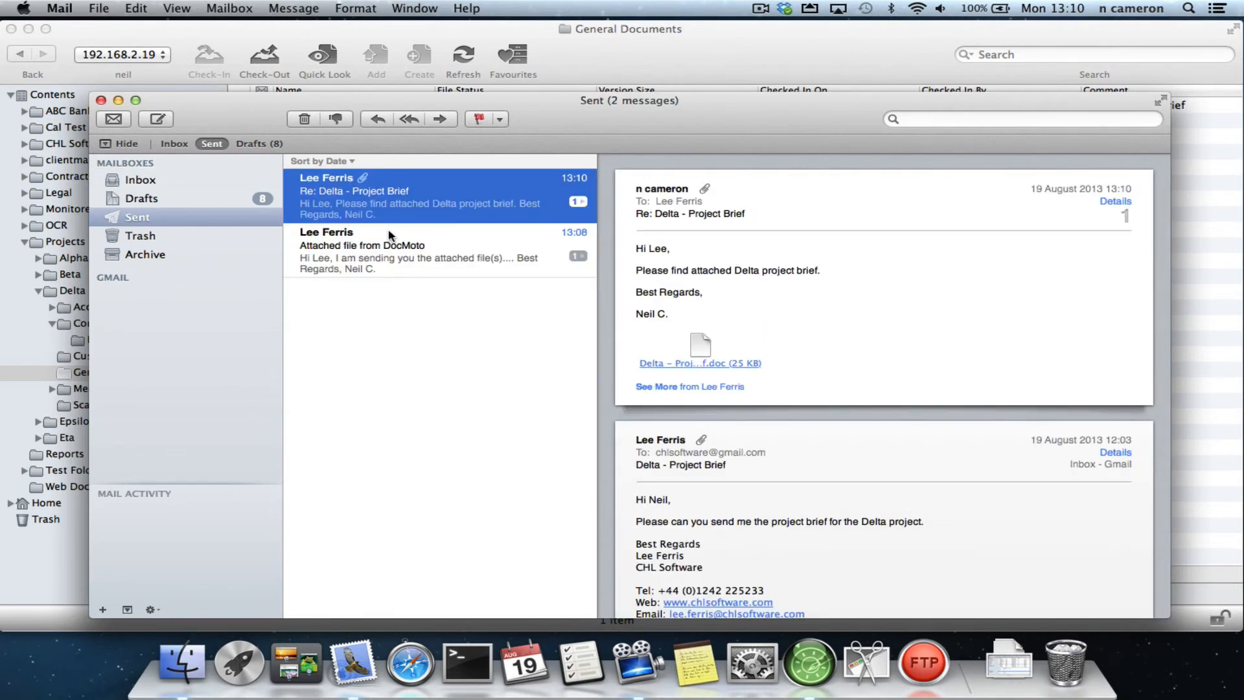
double_click(459, 198)
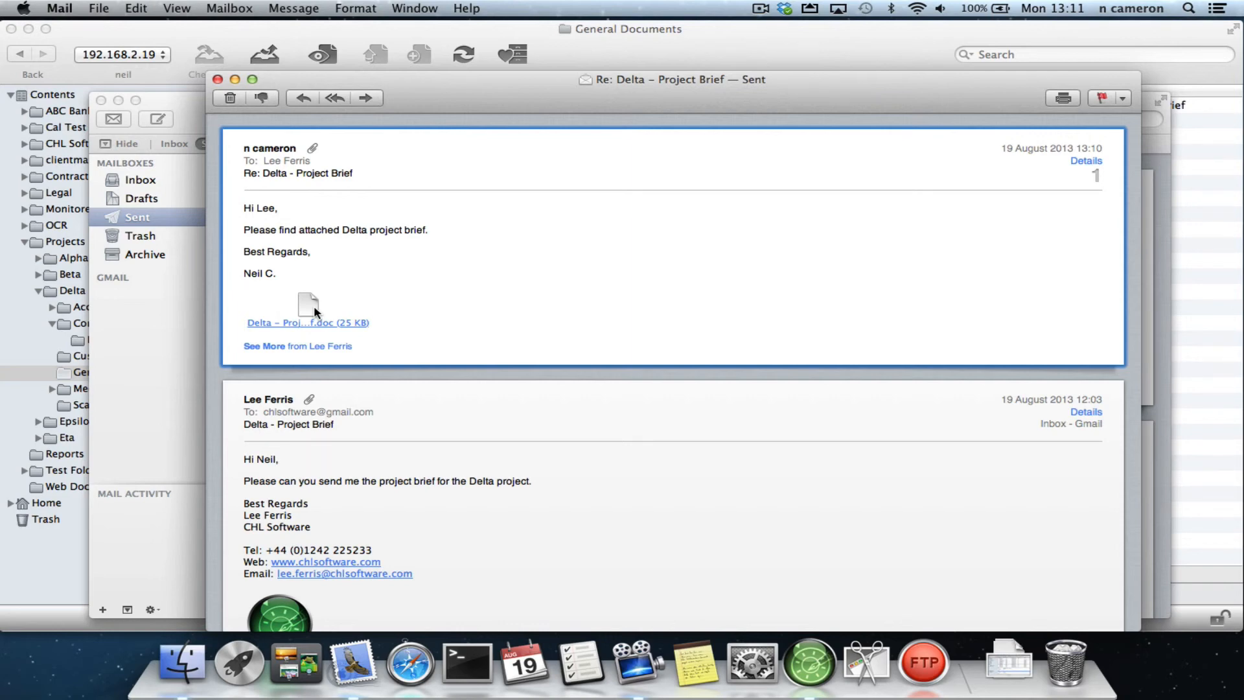
click(218, 80)
click(181, 184)
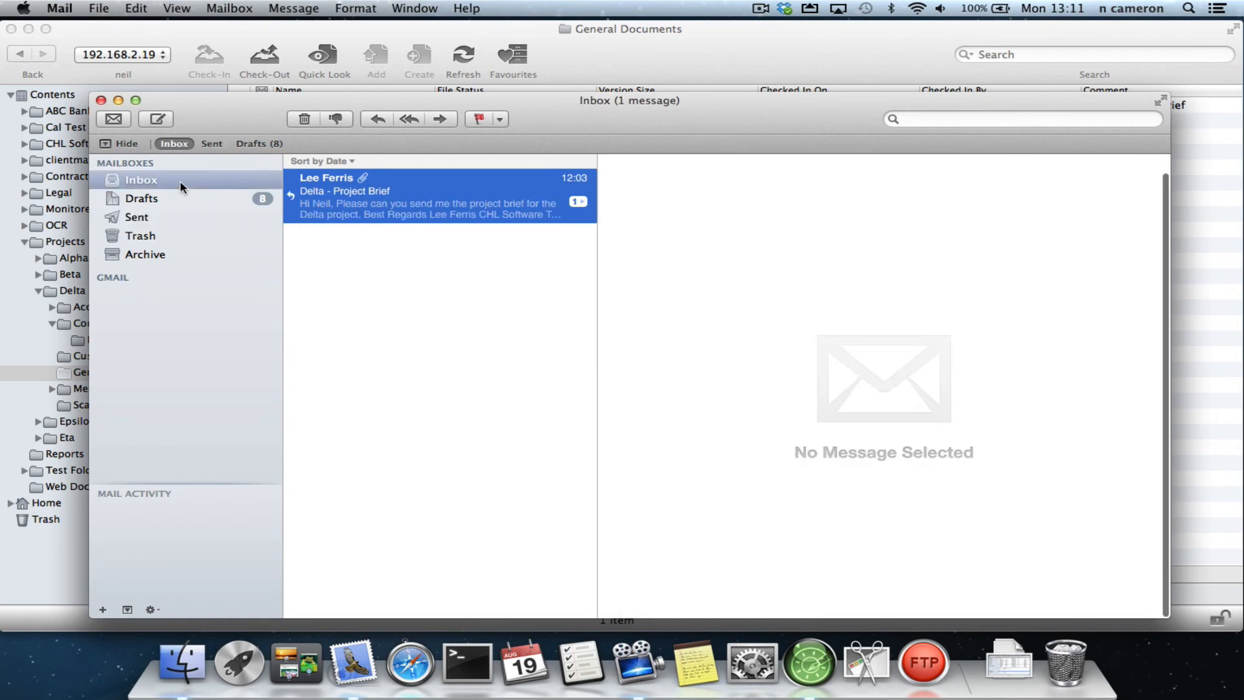
click(118, 101)
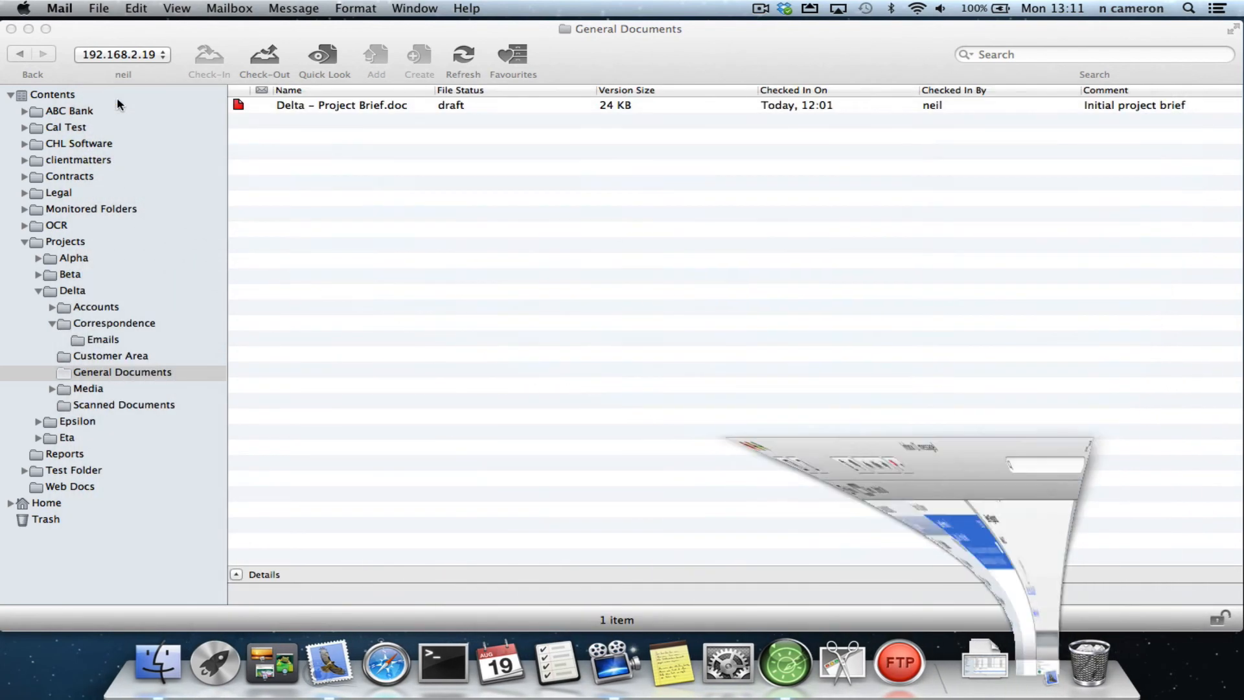